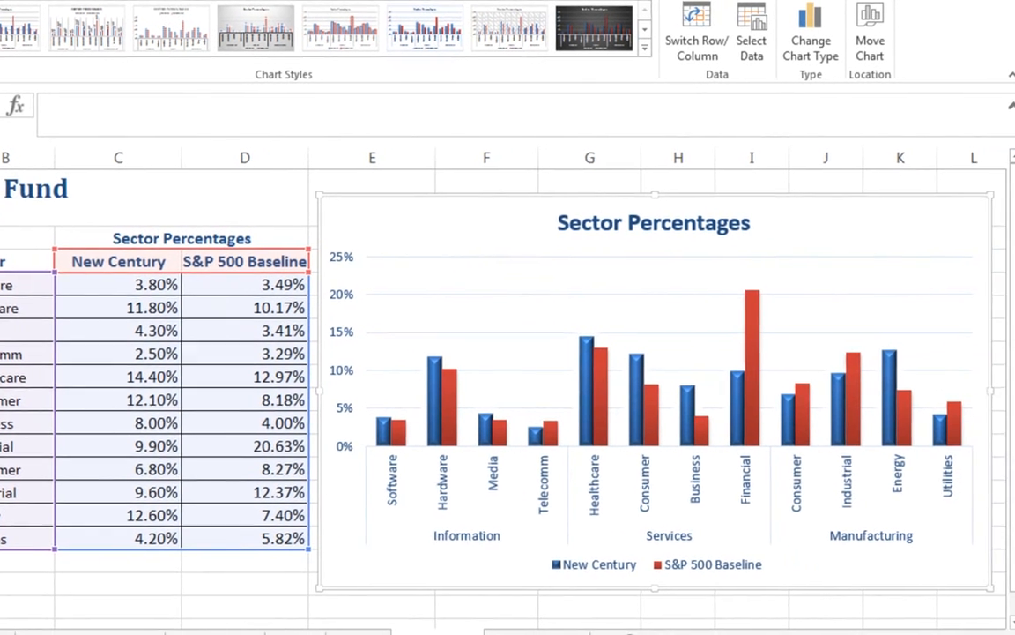
Examine the Sector Percentages chart's parts by selecting the New Century and S&P 500 Baseline columns, the value axis, the legend and the title
left_click_drag(886, 634, 922, 634)
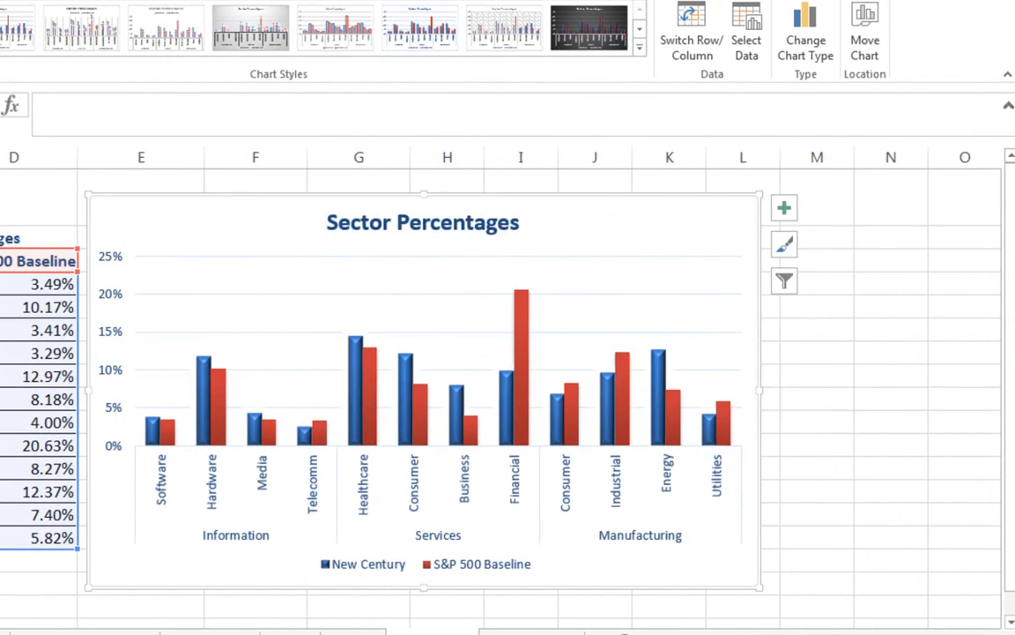
scroll(508, 388, "up", 2)
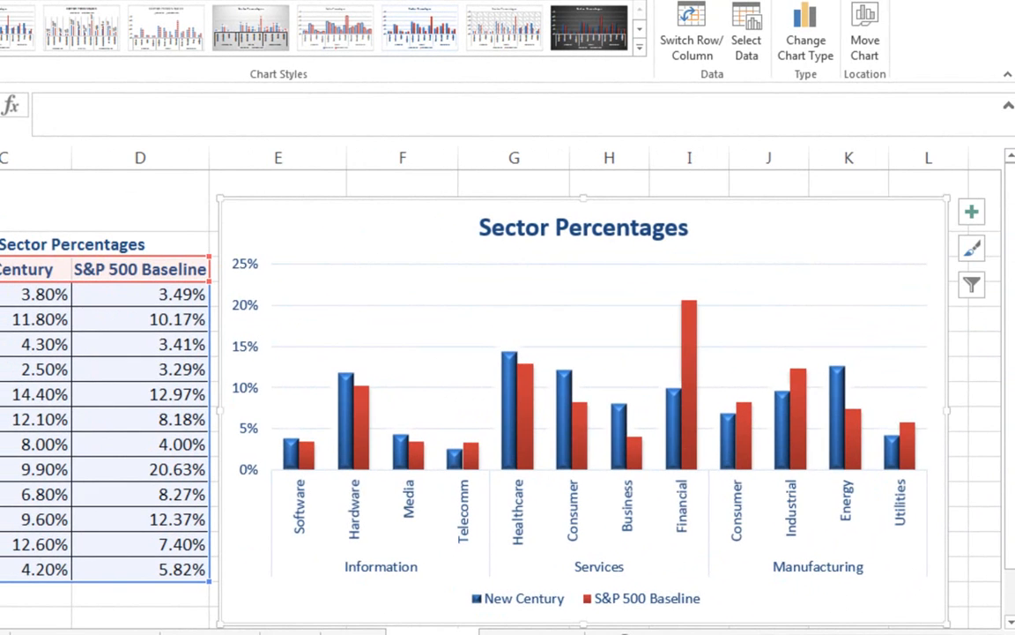
left_click_drag(923, 633, 961, 633)
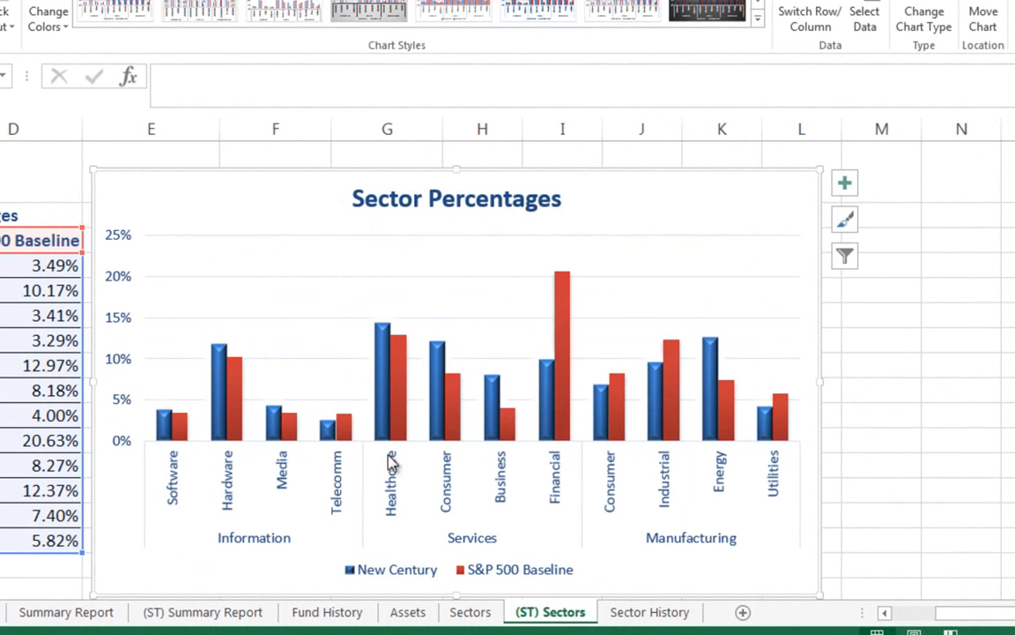
left_click(166, 428)
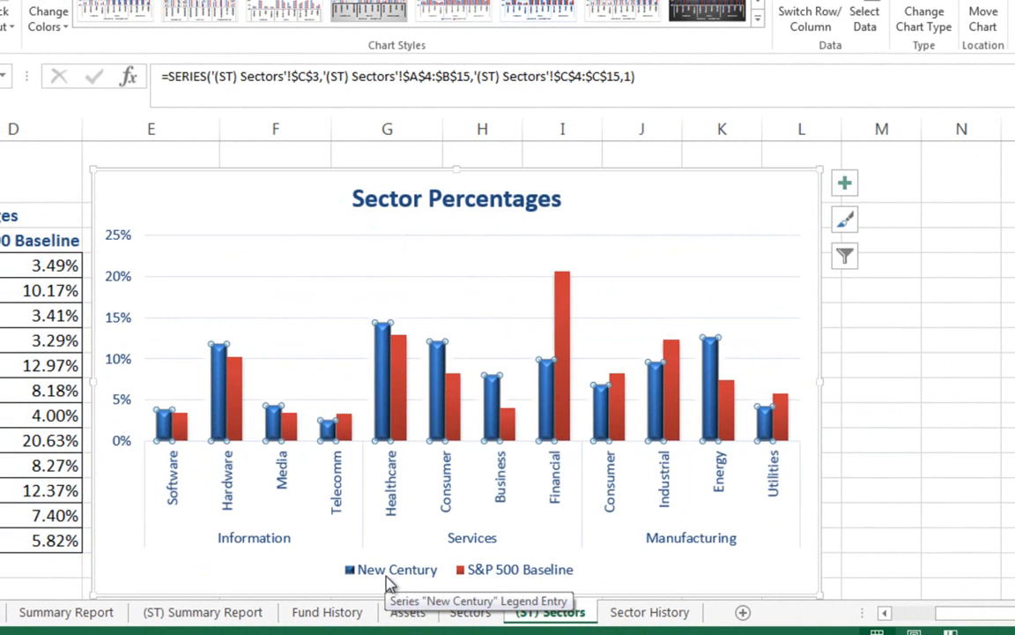
left_click(242, 401)
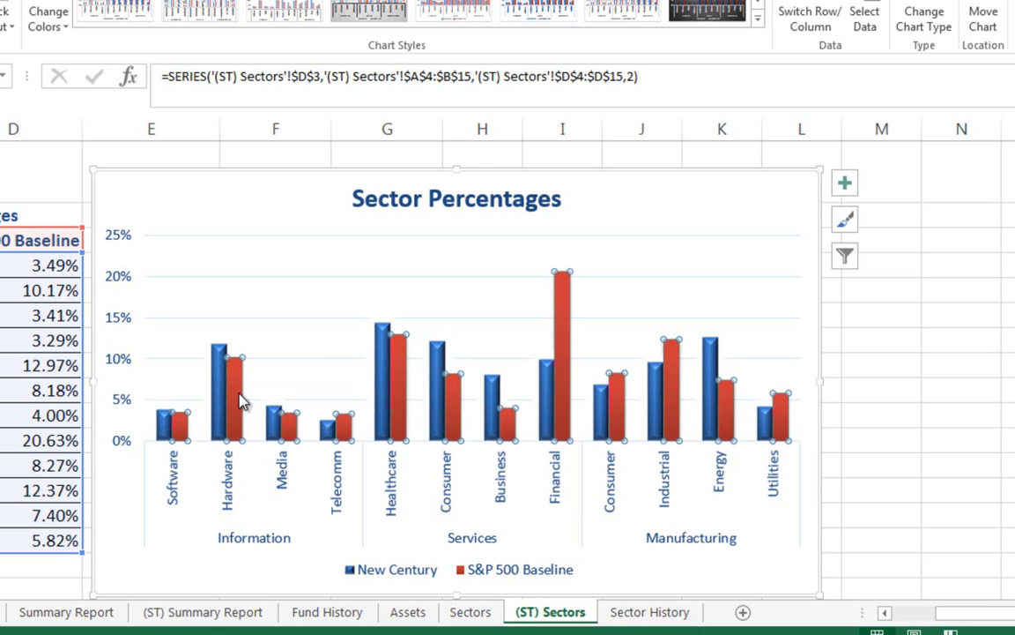
left_click(115, 251)
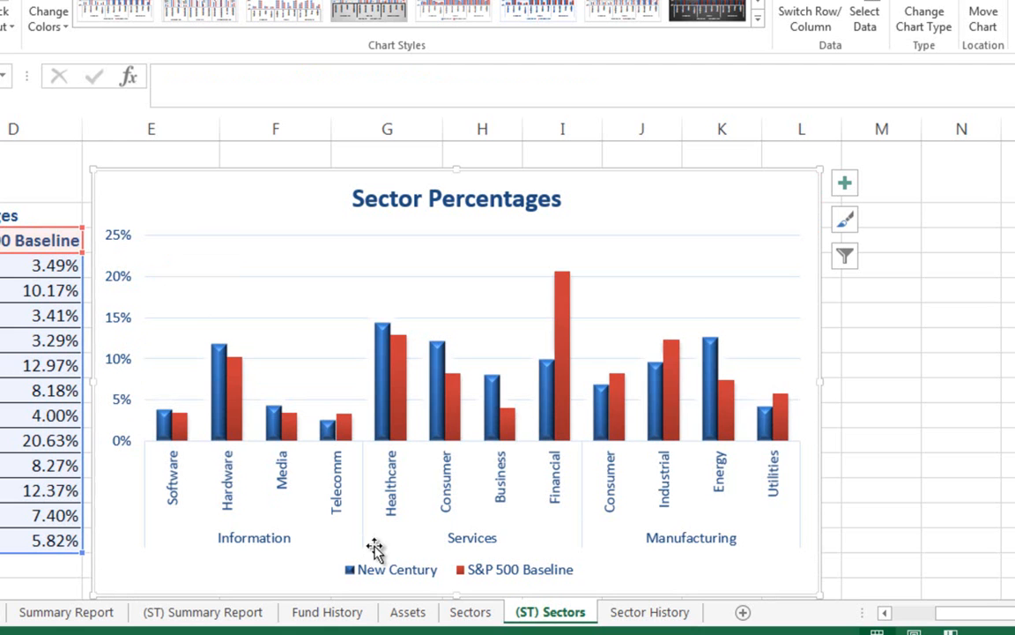
left_click(395, 570)
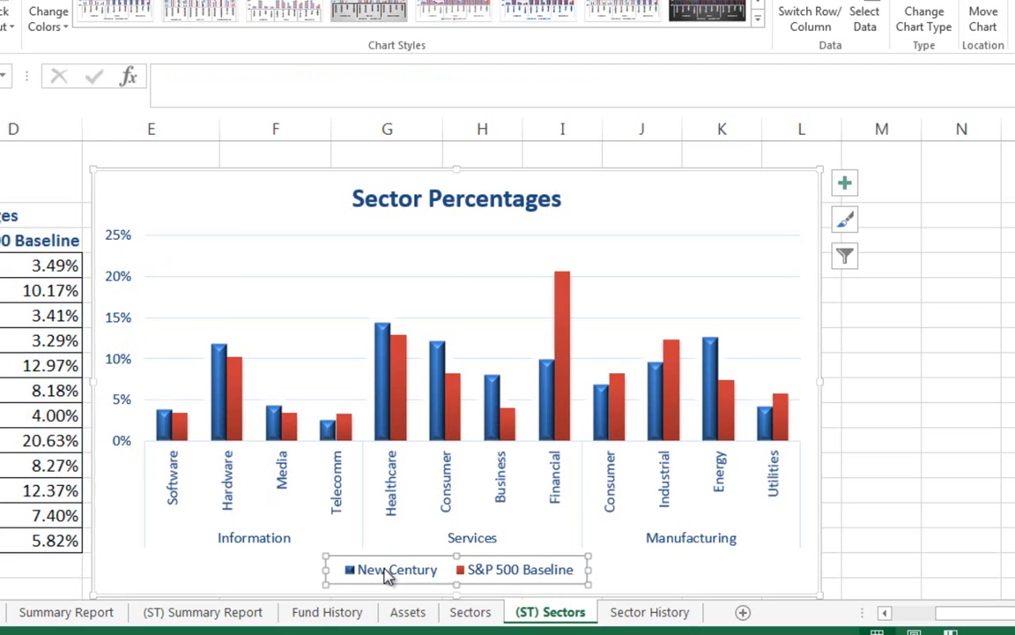
left_click(443, 204)
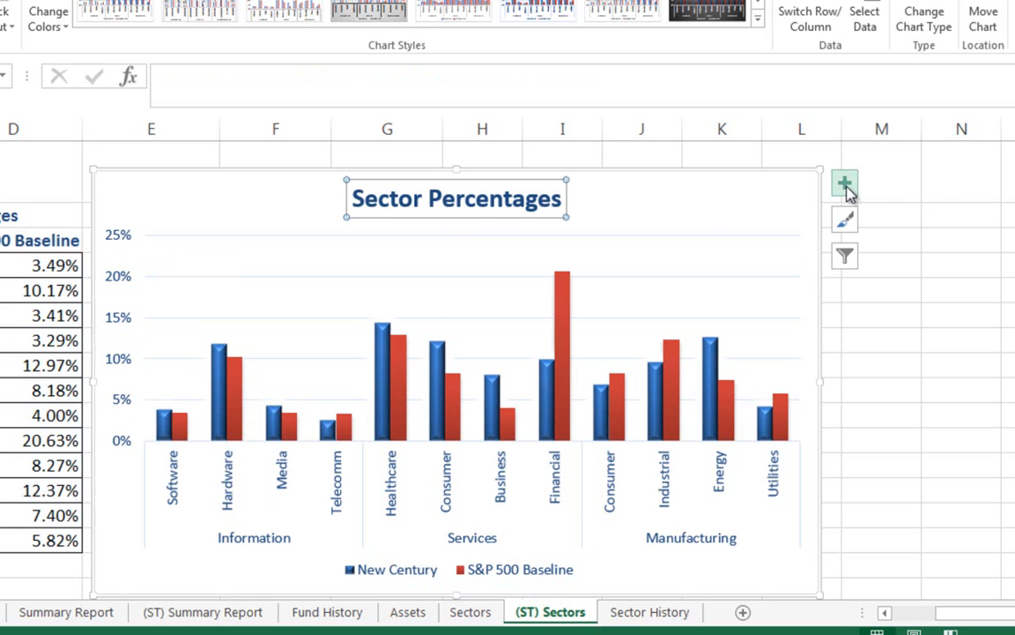
Try out the chart filters by clearing and restoring the New Century series and the Information Software category without applying them
left_click(846, 255)
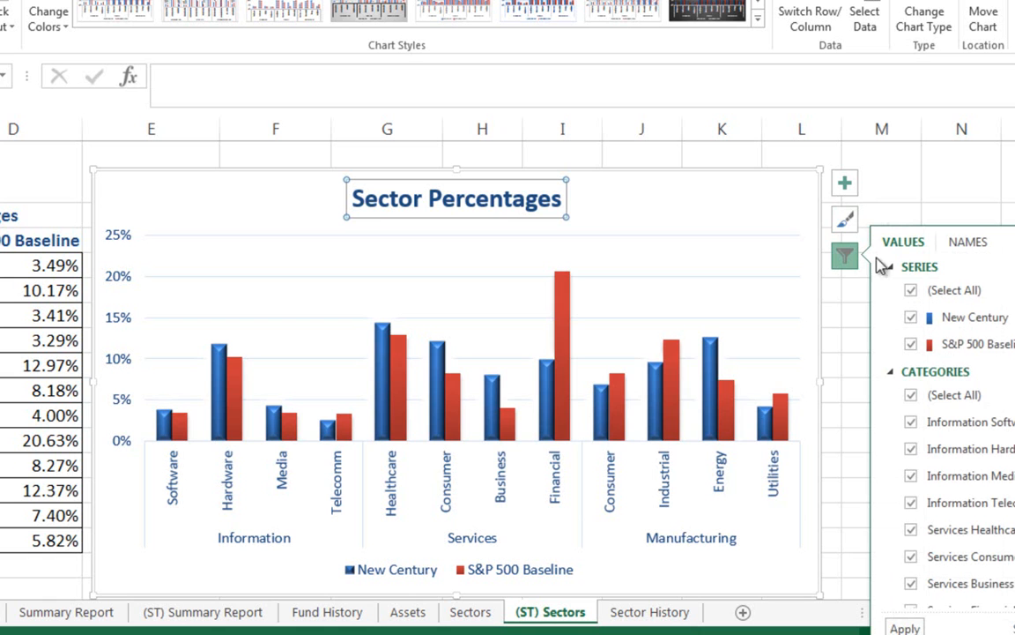
left_click(912, 319)
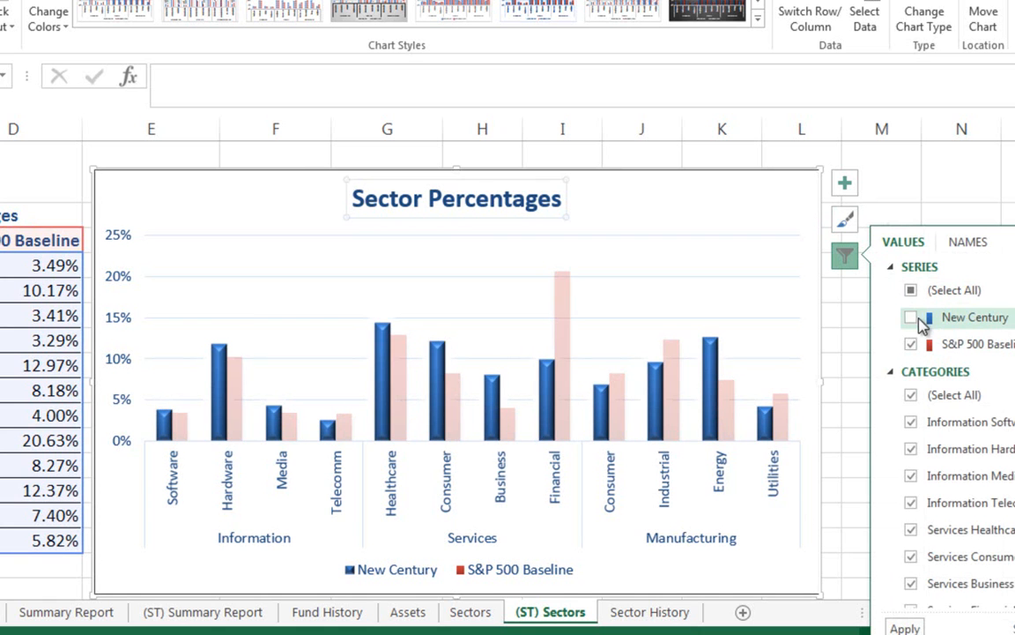
left_click(913, 423)
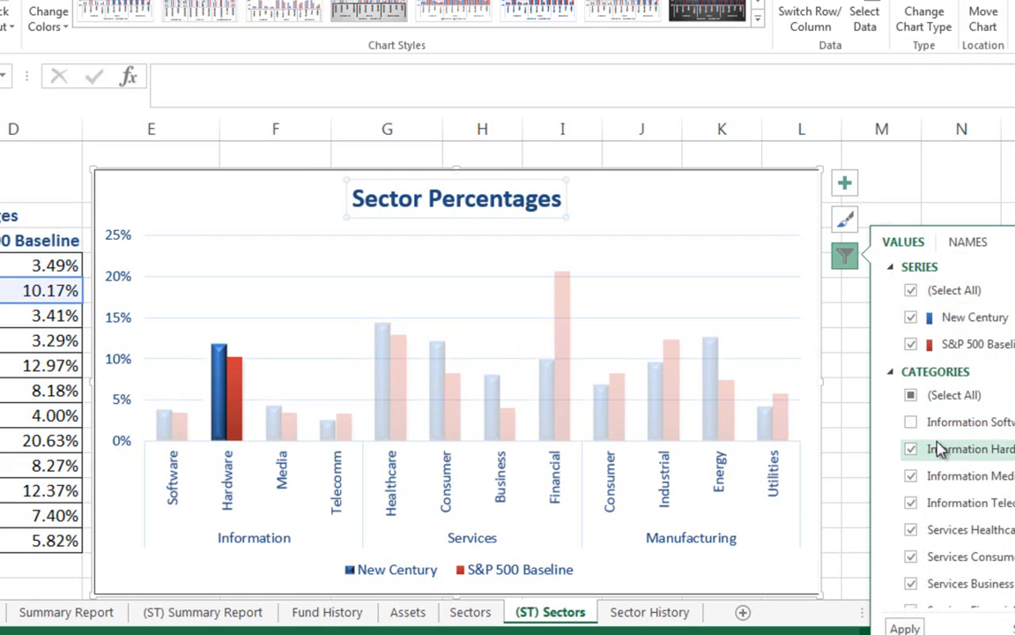
left_click(911, 423)
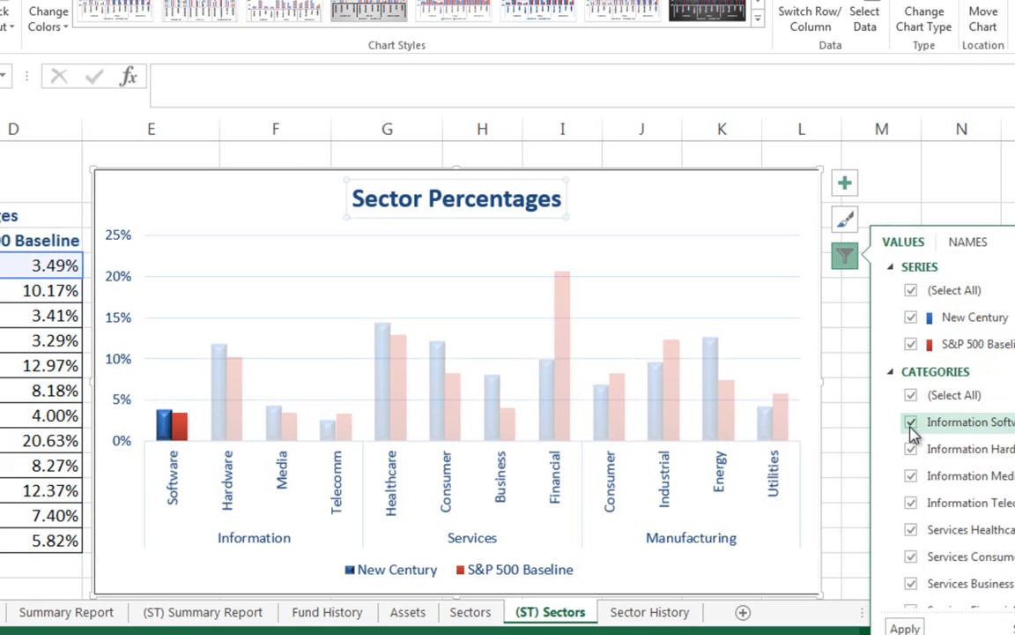
left_click(741, 230)
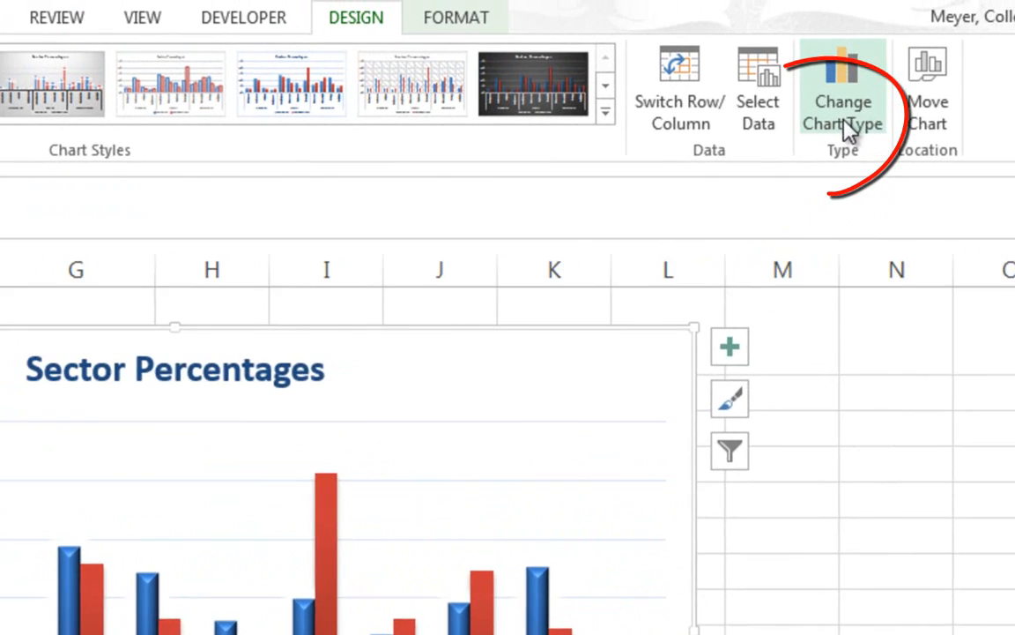
Try converting the whole chart to a Clustered Column - Line combo chart, and undo the conversion
left_click(924, 22)
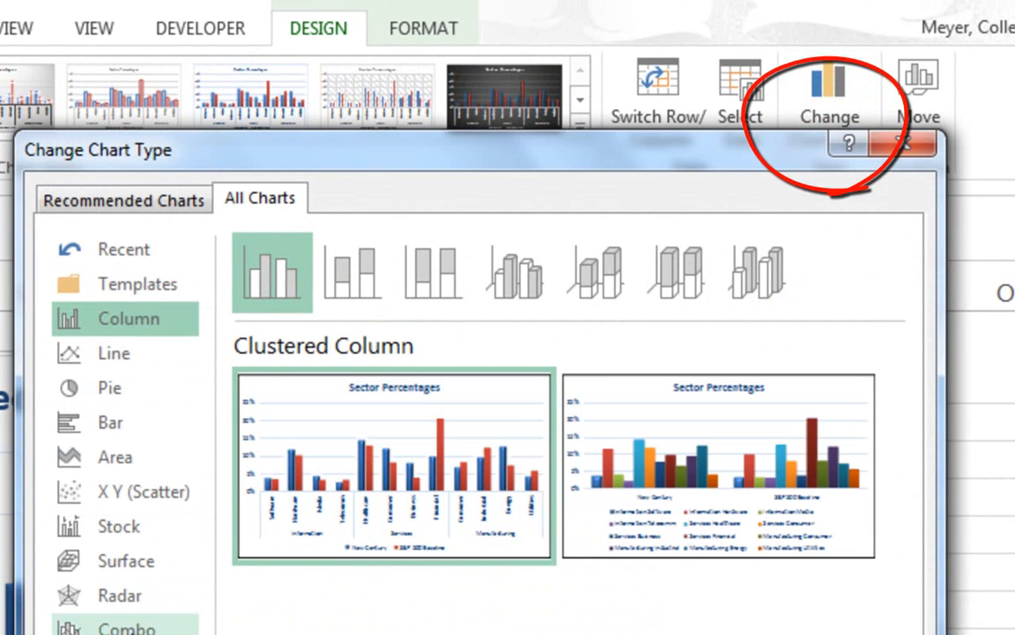
left_click(123, 628)
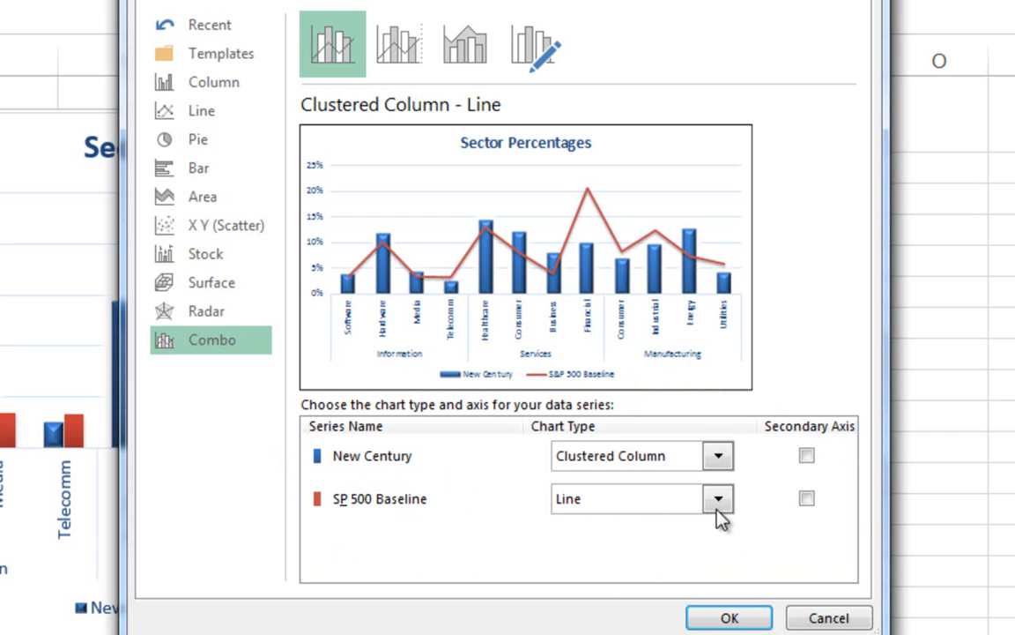
left_click(723, 615)
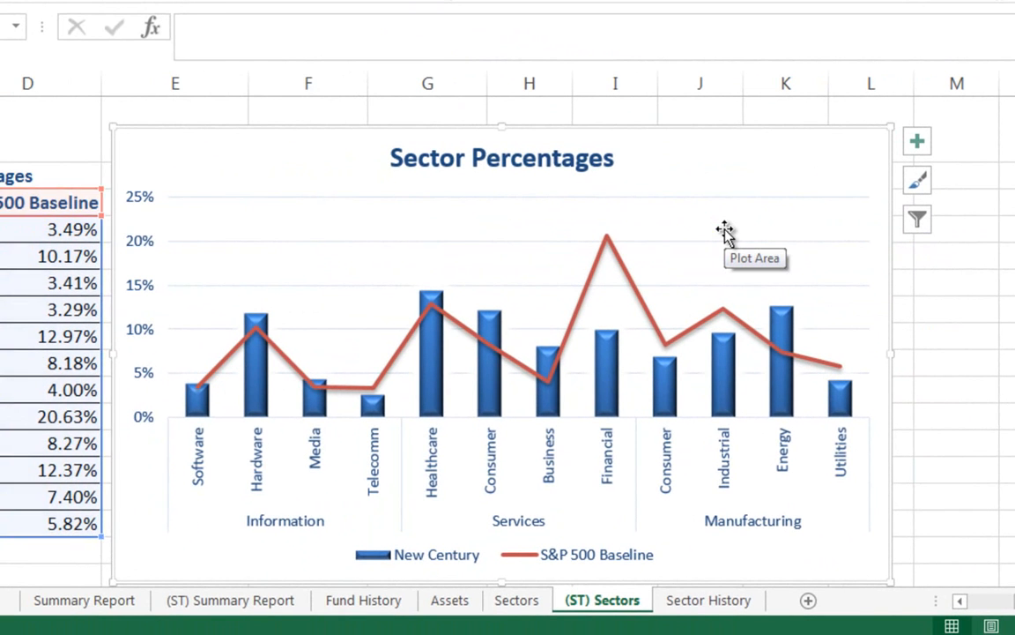
key("ctrl+z")
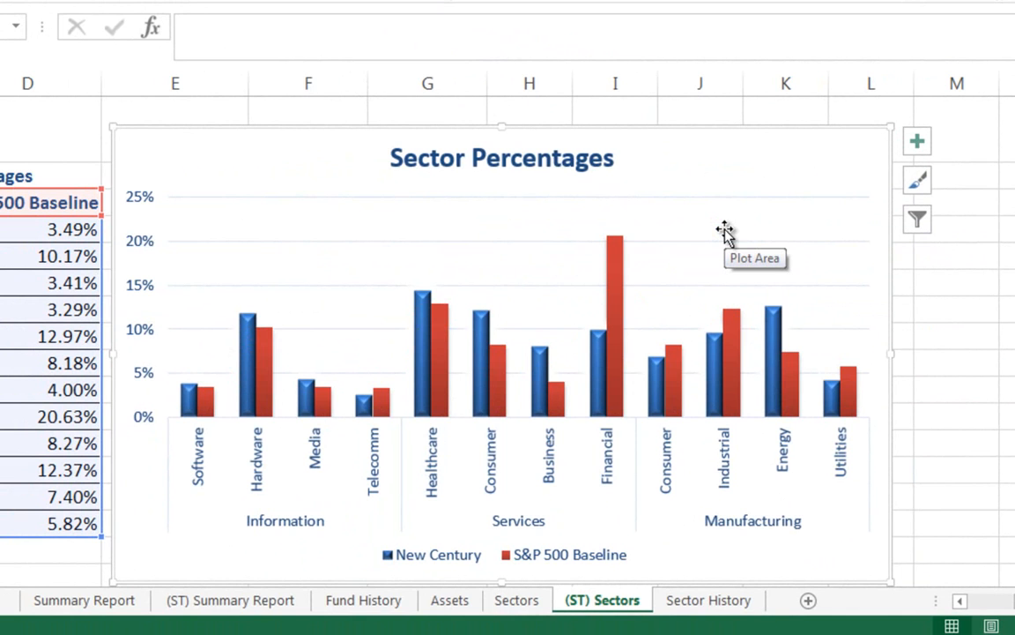
Try changing only the S&P 500 Baseline series to the Stacked Line chart type, and undo the change
right_click(617, 299)
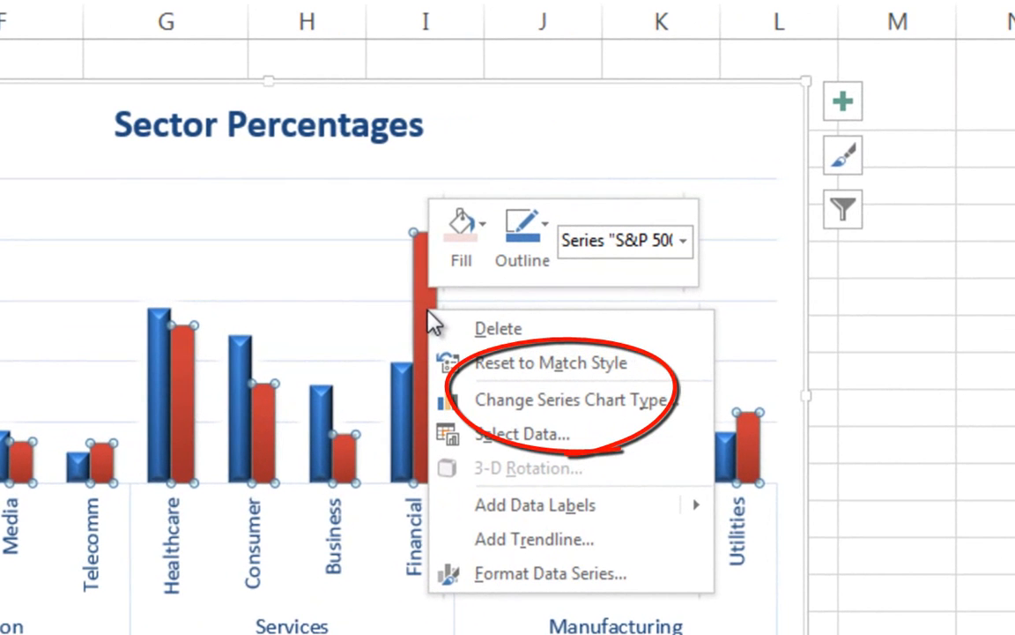
left_click(490, 399)
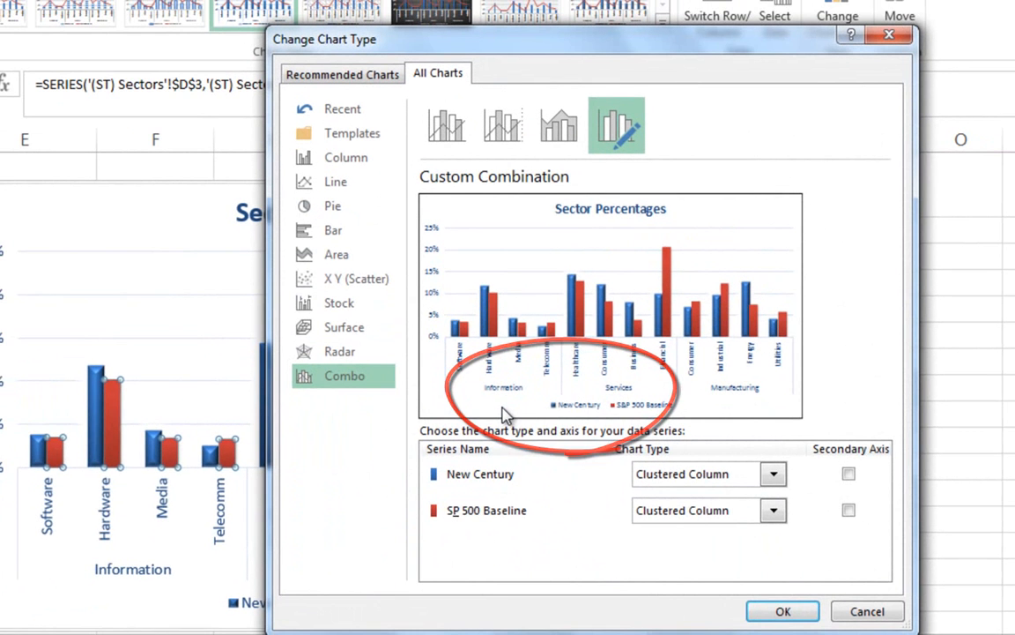
left_click(774, 511)
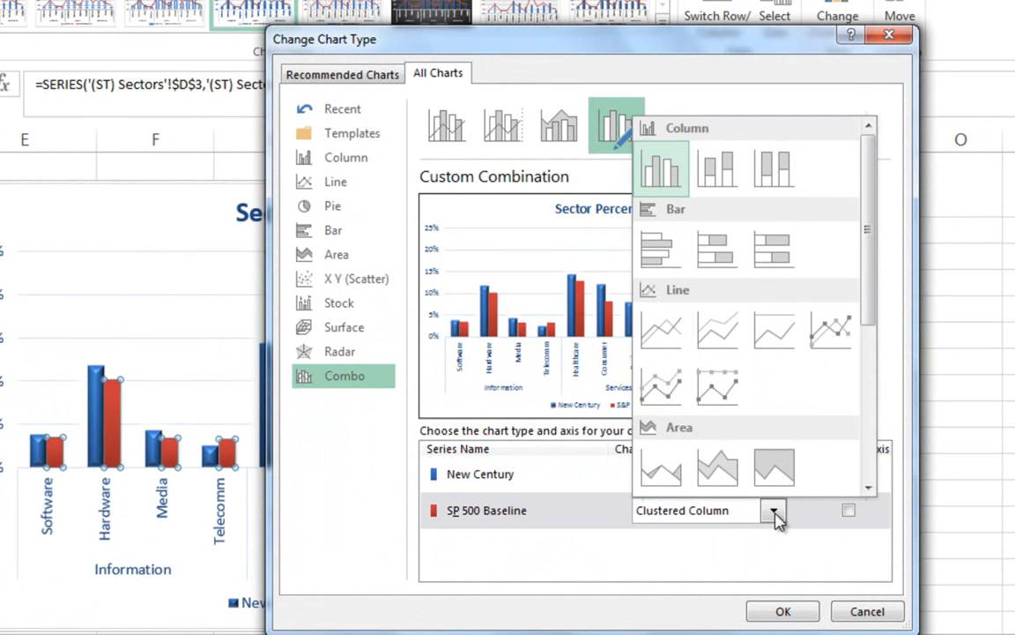
left_click(720, 333)
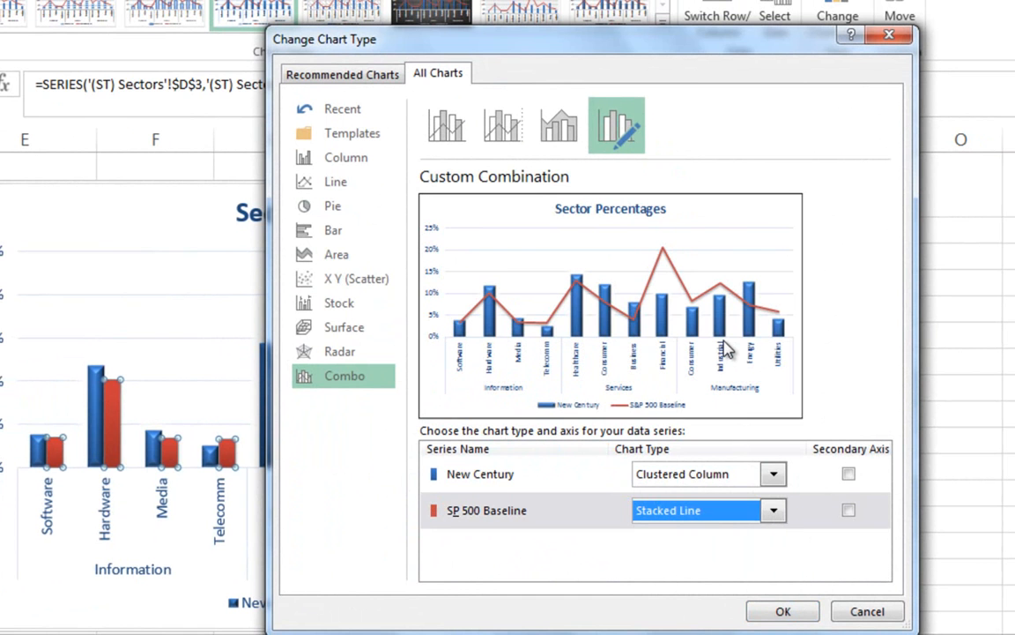
left_click(779, 610)
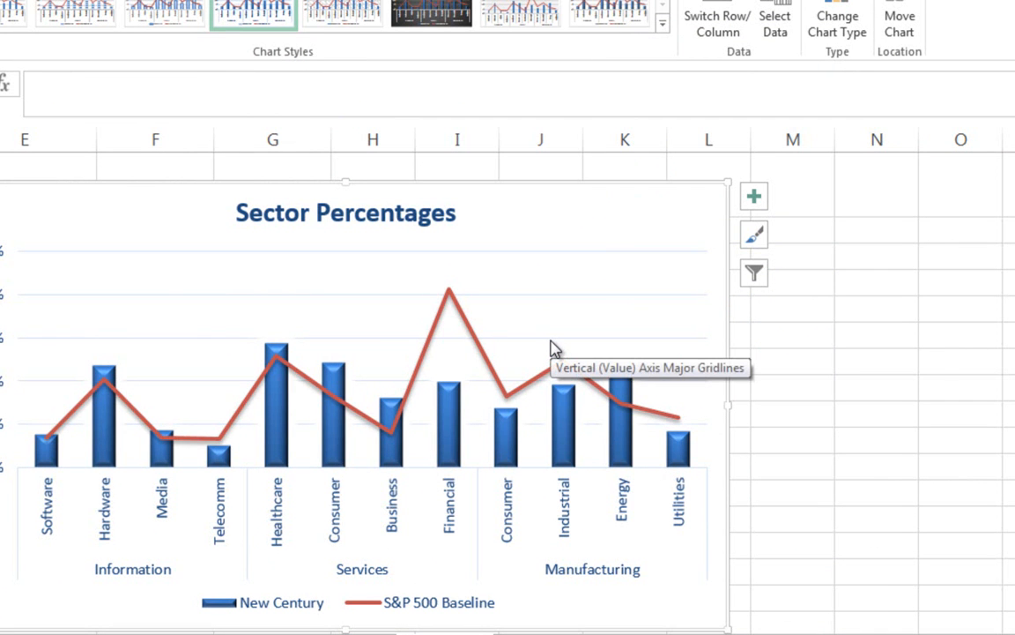
key("ctrl+z")
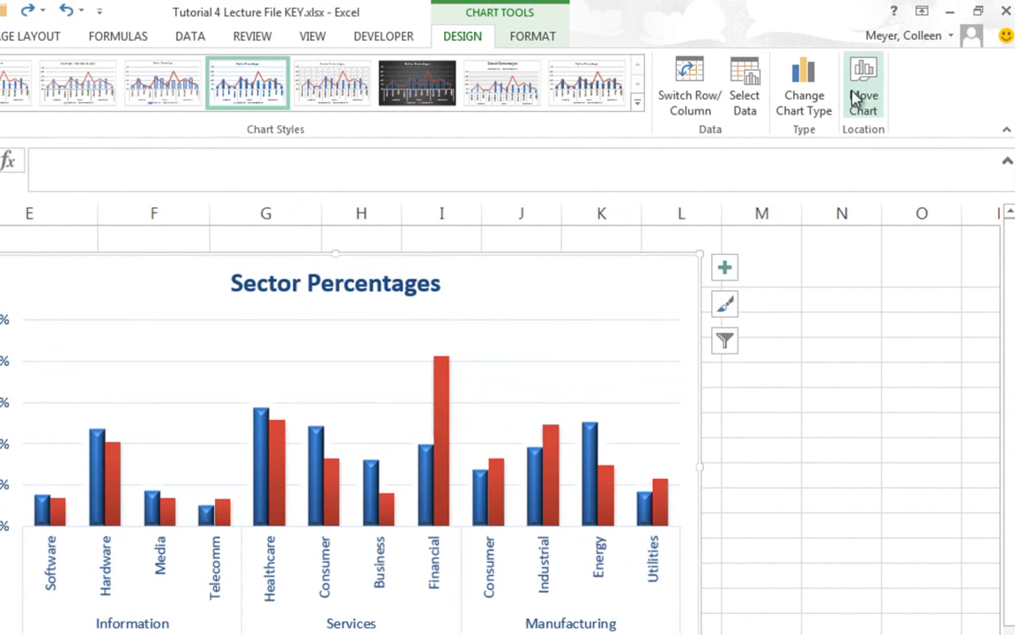
Change the chart type to a combo with New Century as Clustered Column and S&P 500 Baseline as Line
left_click(819, 112)
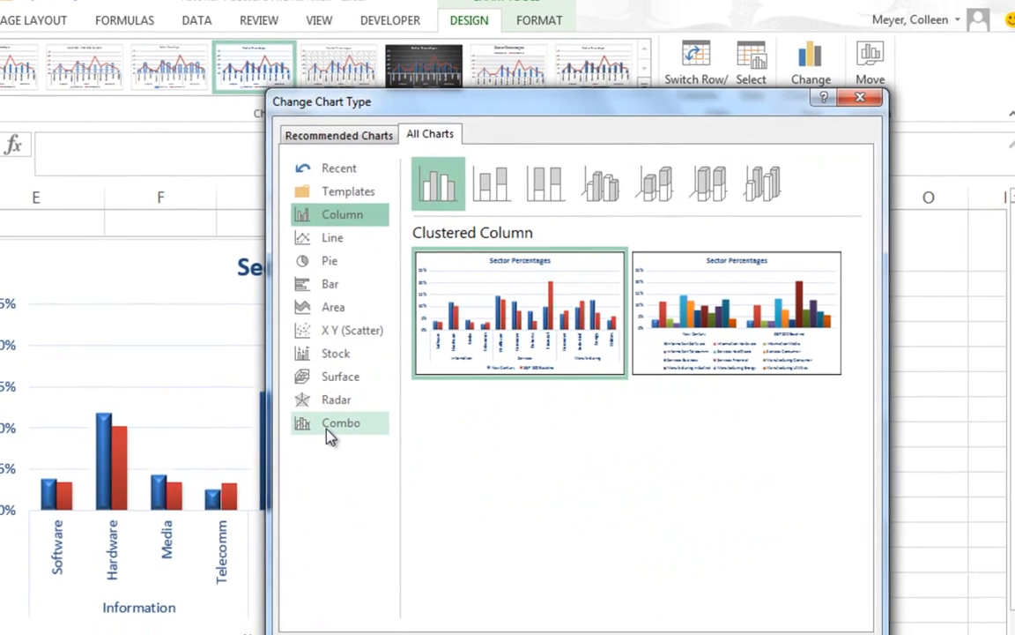
left_click(330, 438)
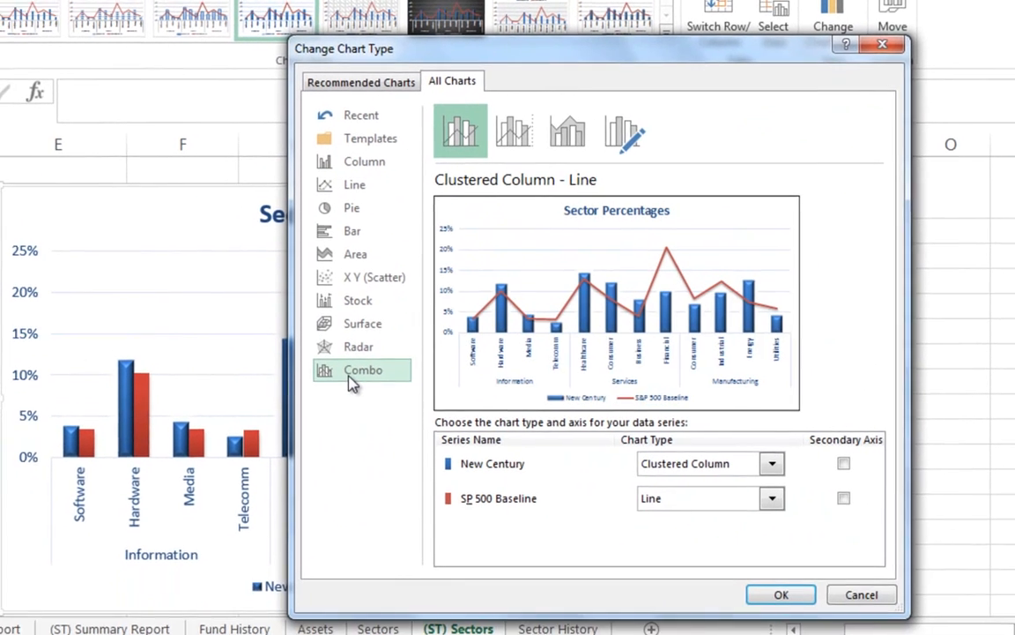
left_click(783, 592)
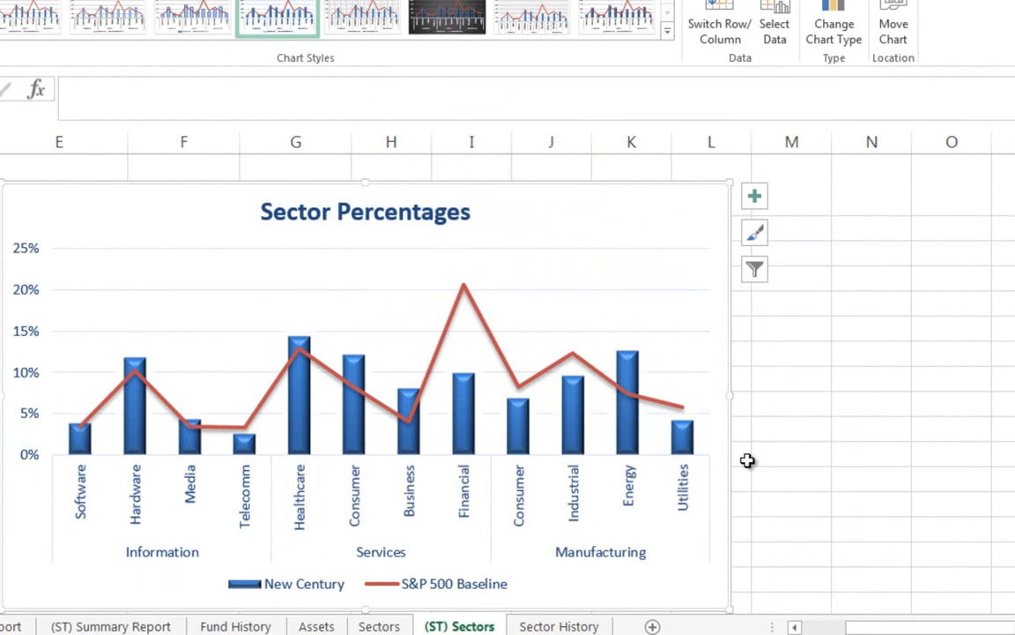
Try the secondary axis on each series of the combo chart and apply it to the S&P 500 Baseline line only
left_click(830, 45)
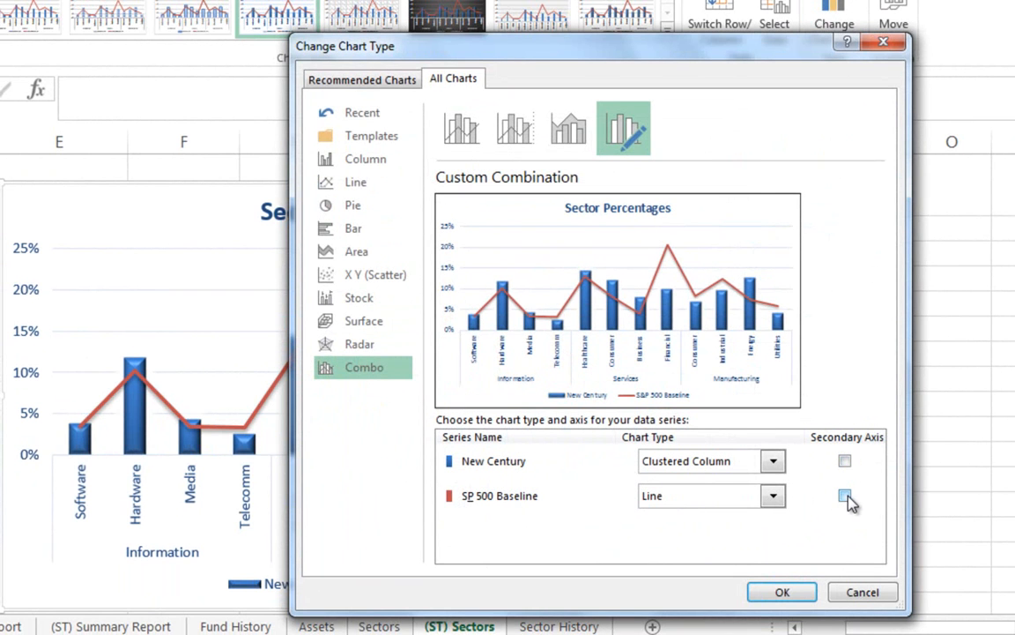
left_click(845, 497)
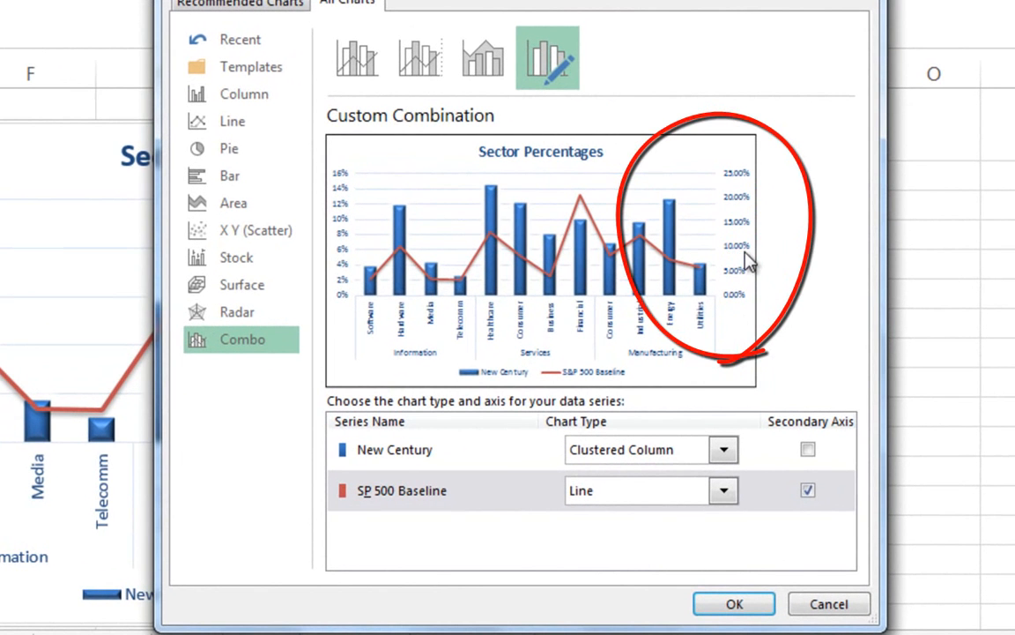
left_click(808, 491)
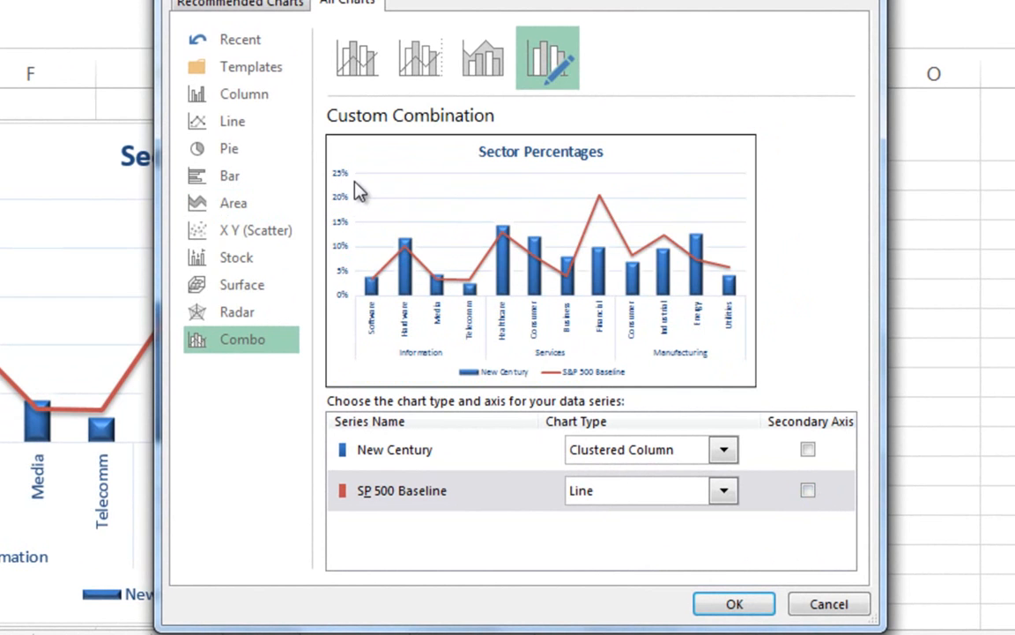
left_click(808, 451)
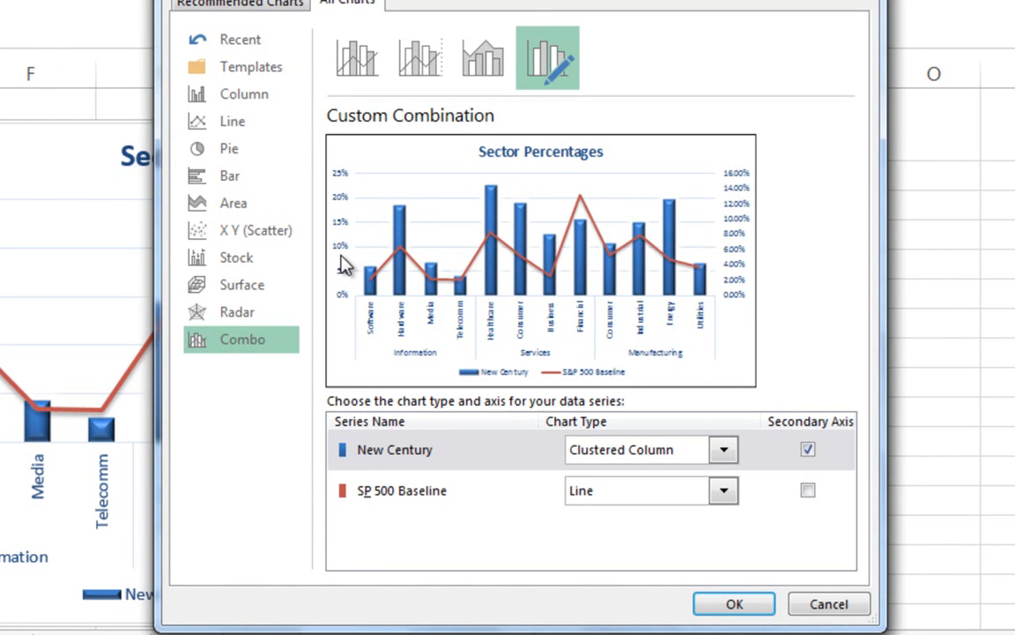
left_click(809, 450)
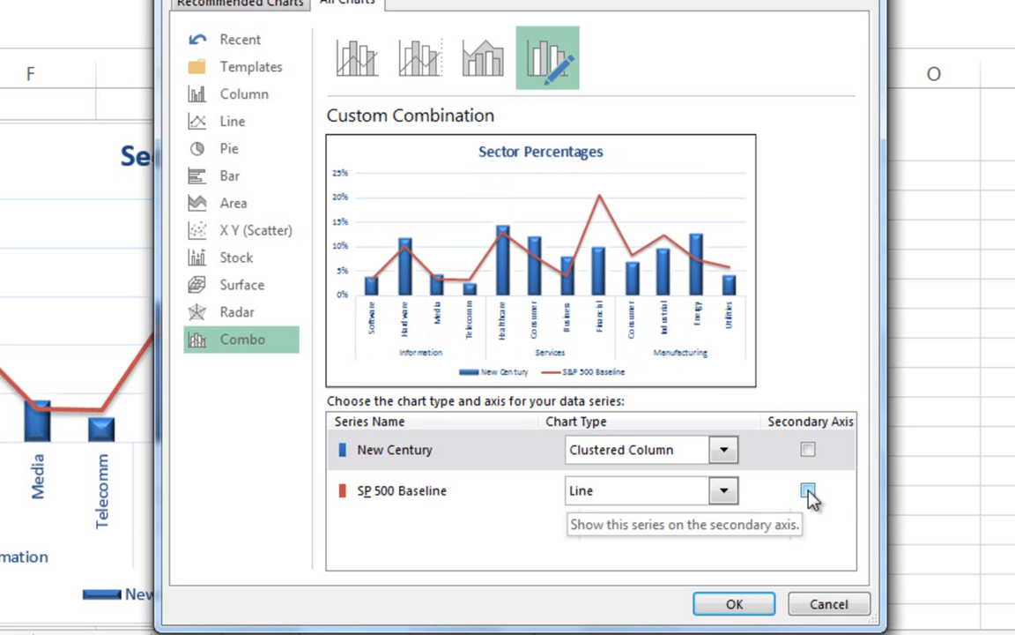
left_click(808, 491)
left_click(734, 603)
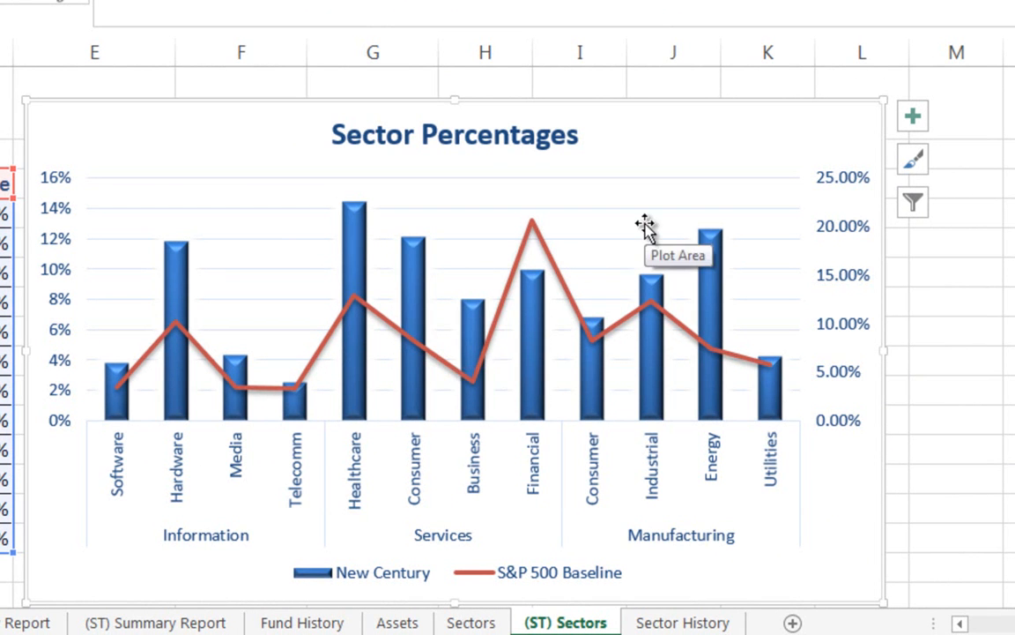
Undo the secondary axis and the combo chart type changes on the Sector Percentages chart
key("ctrl+z")
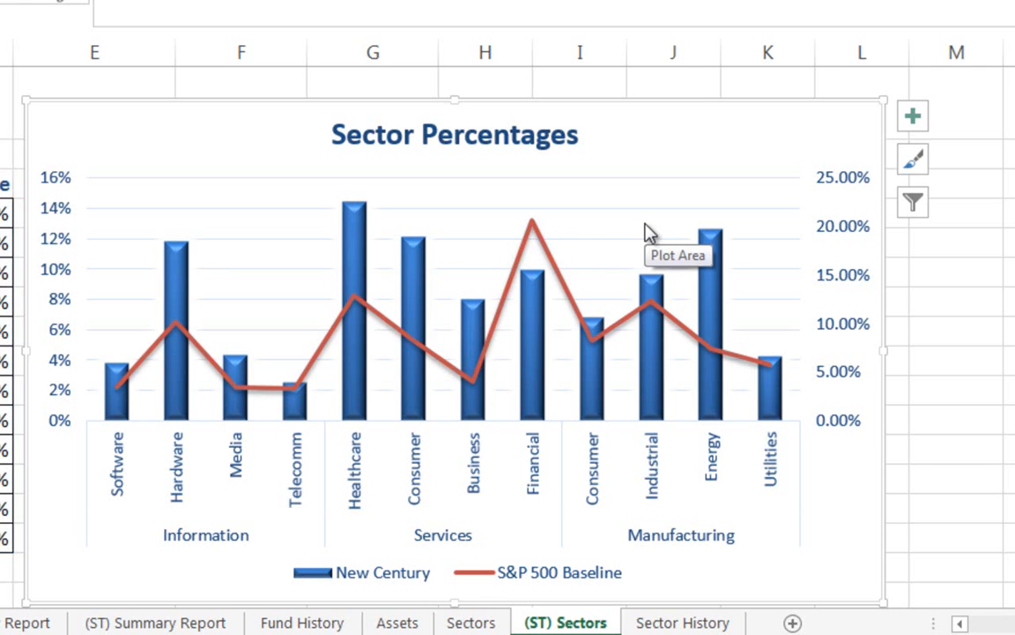
key("ctrl+z")
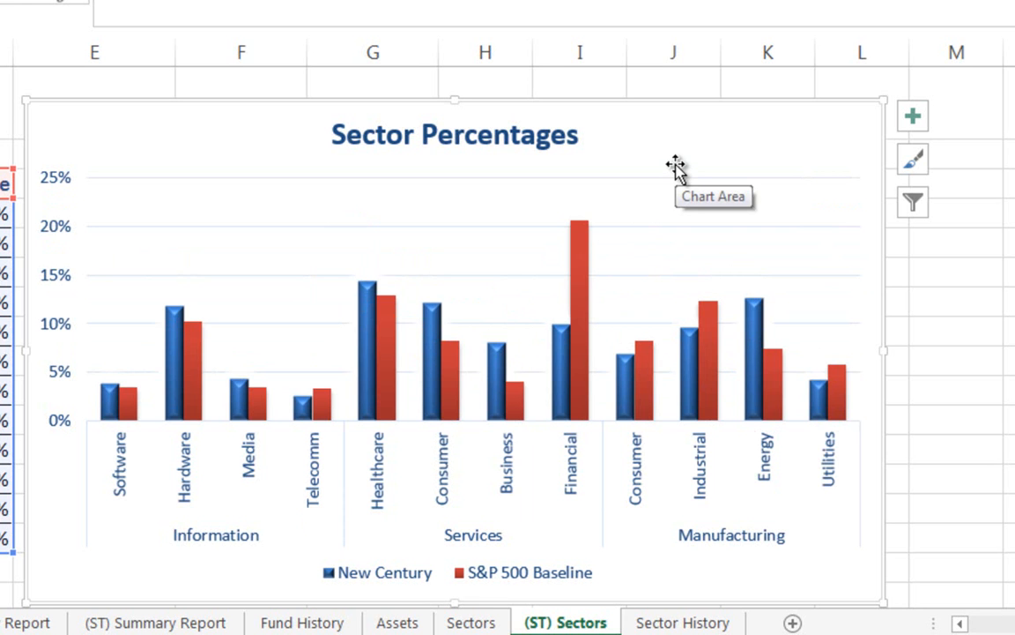
Move the Sector Percentages chart one column over so that it starts in column F and leaves column E free
left_click(835, 143)
scroll(963, 619, "left", 3)
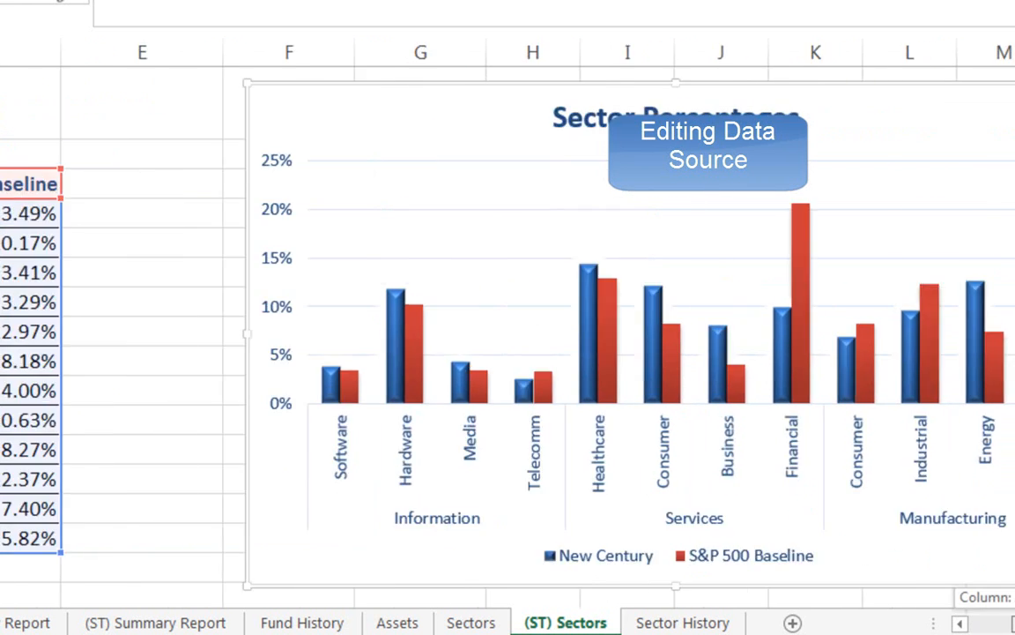
Hide the S&P 500 Baseline series in the Sector Percentages chart's data source, apply it, and show the series again
left_click_drag(980, 624, 1000, 624)
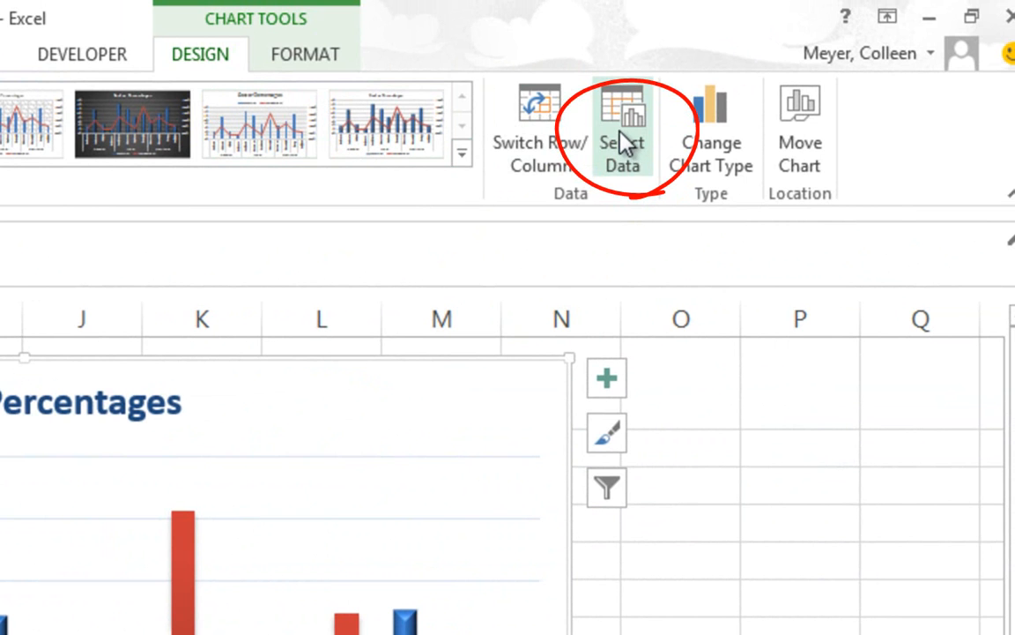
left_click(620, 143)
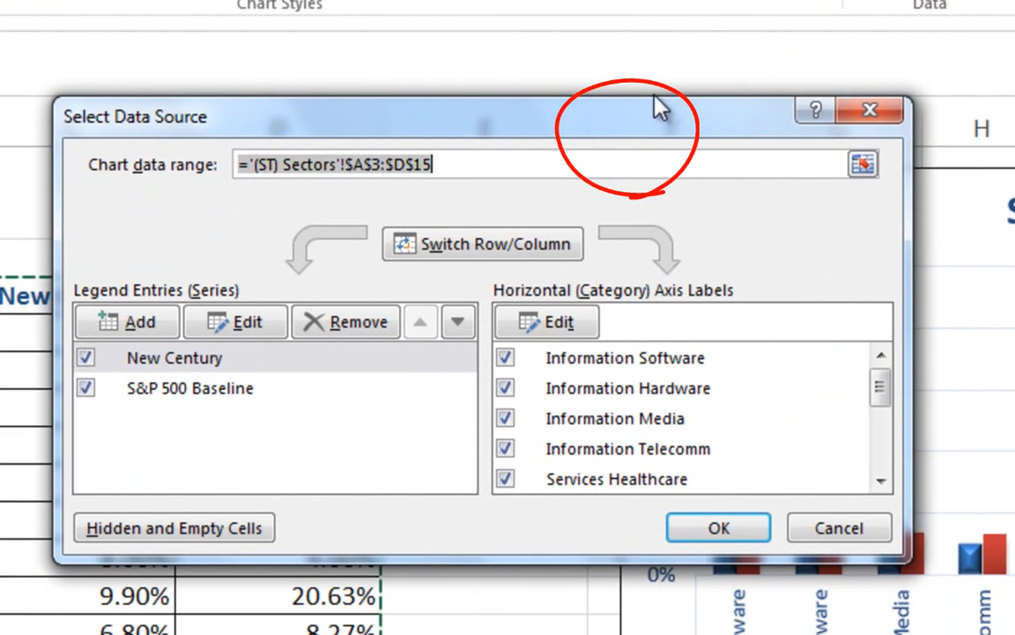
mouse_move(647, 123)
left_mouse_down()
mouse_move(644, 0)
mouse_move(889, 0)
left_mouse_up()
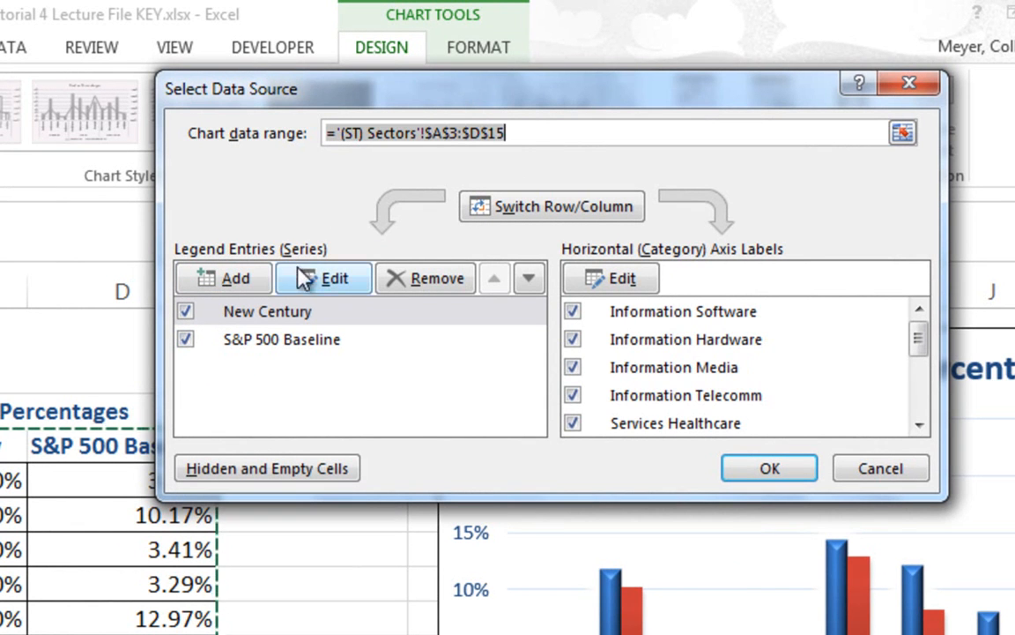
left_click(186, 340)
left_click(762, 469)
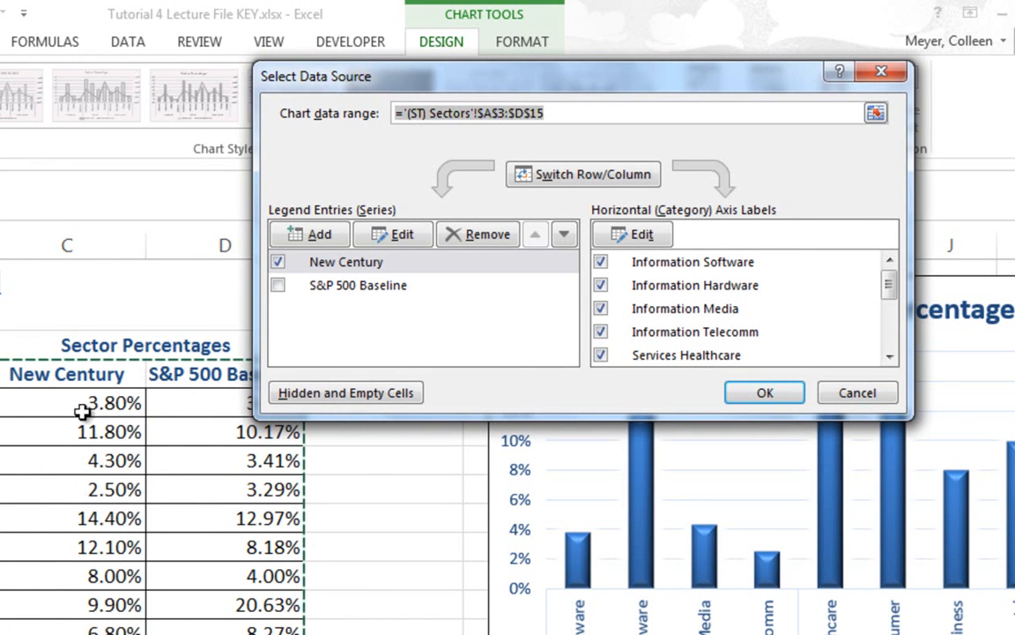
left_click(279, 285)
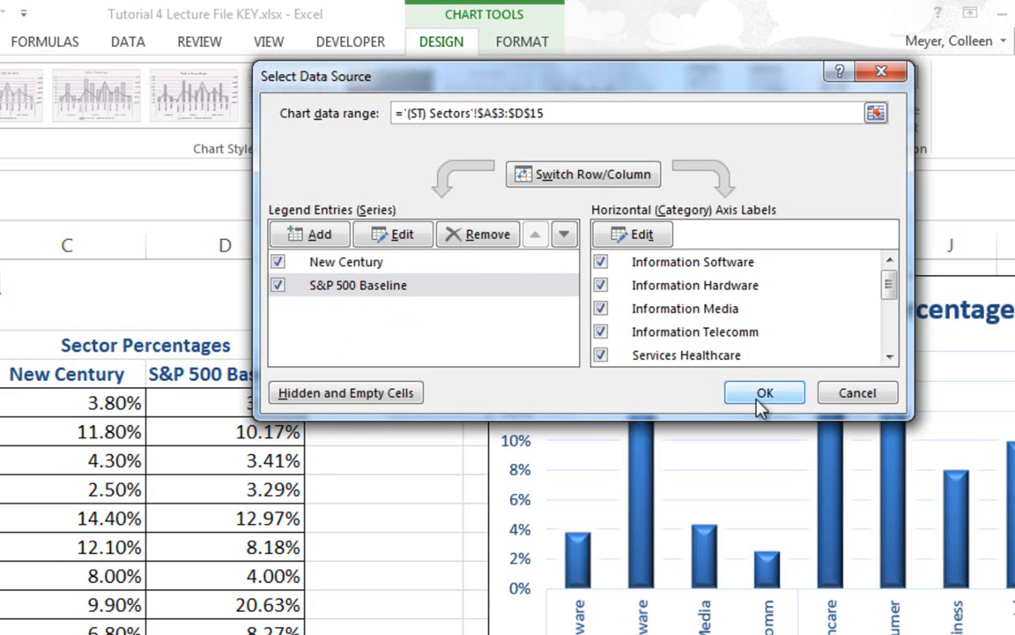
left_click(730, 392)
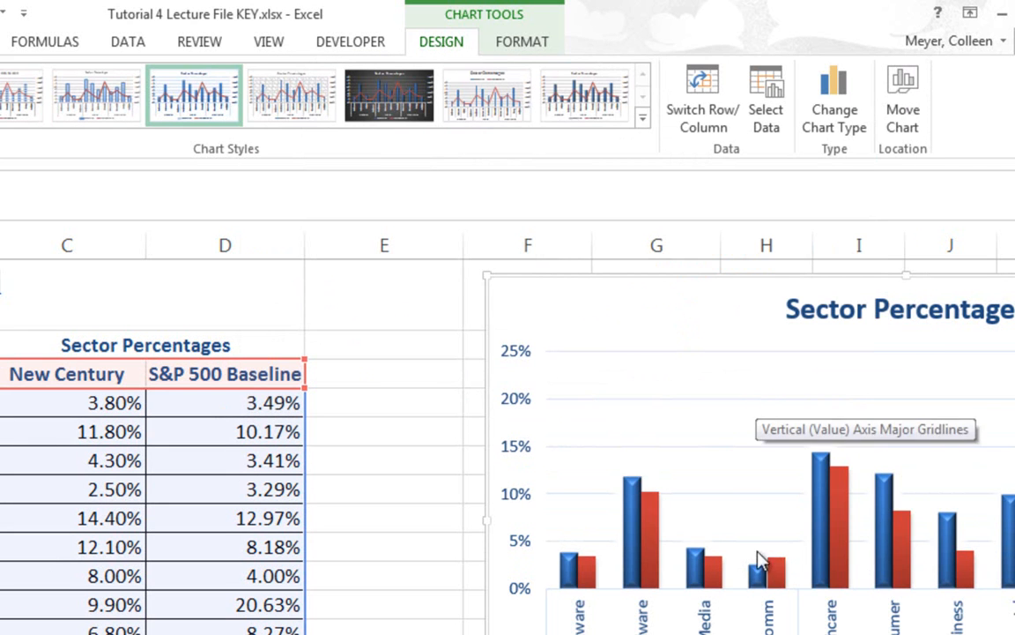
Remove the S&P 500 Baseline series from the Sector Percentages chart's data source and apply the change
left_click(767, 128)
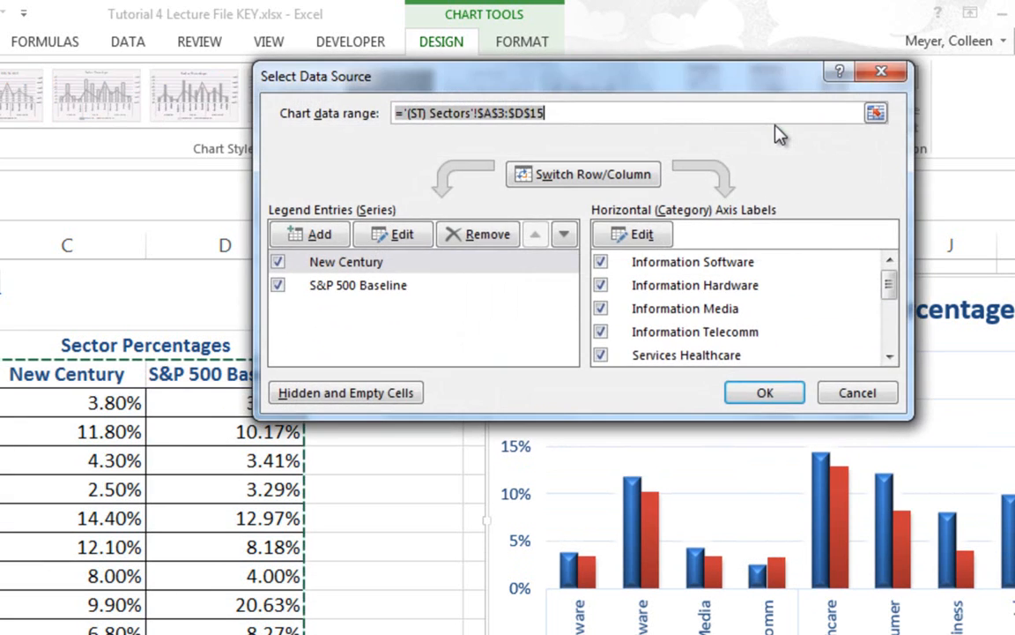
left_click(284, 289)
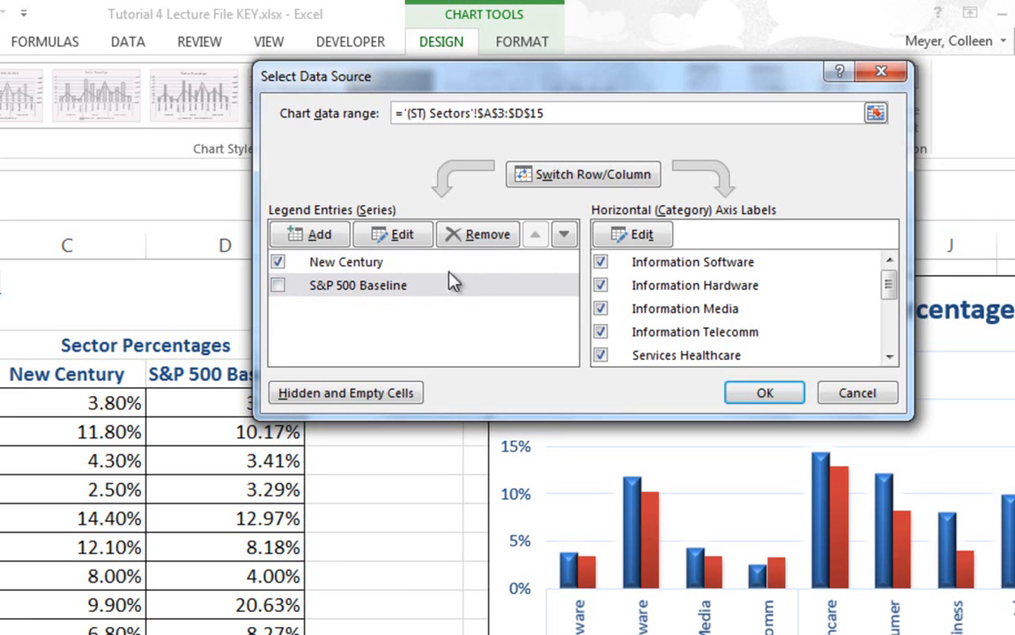
left_click(492, 235)
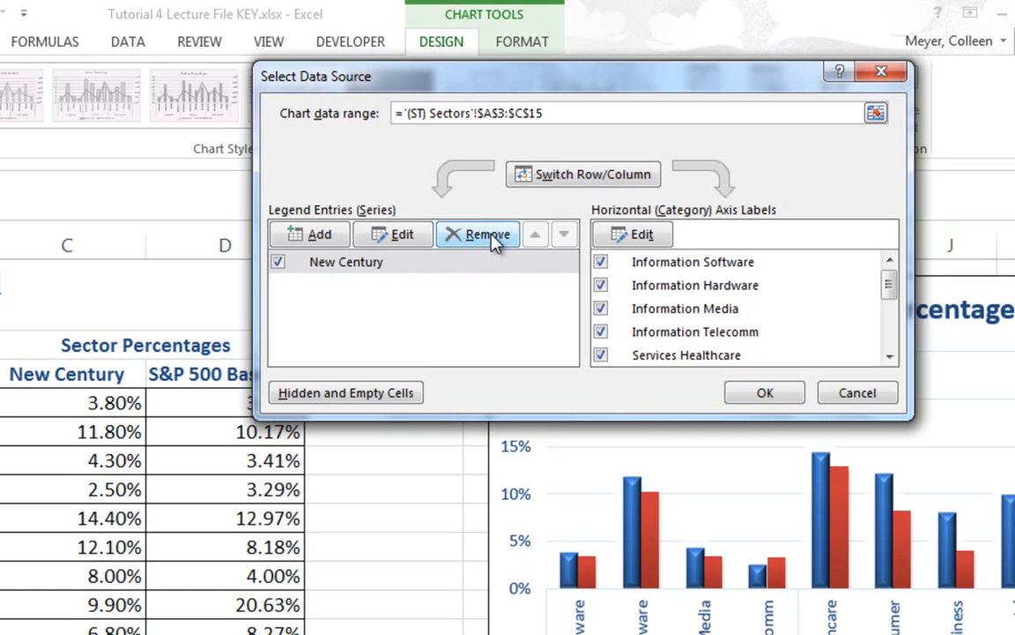
left_click(773, 394)
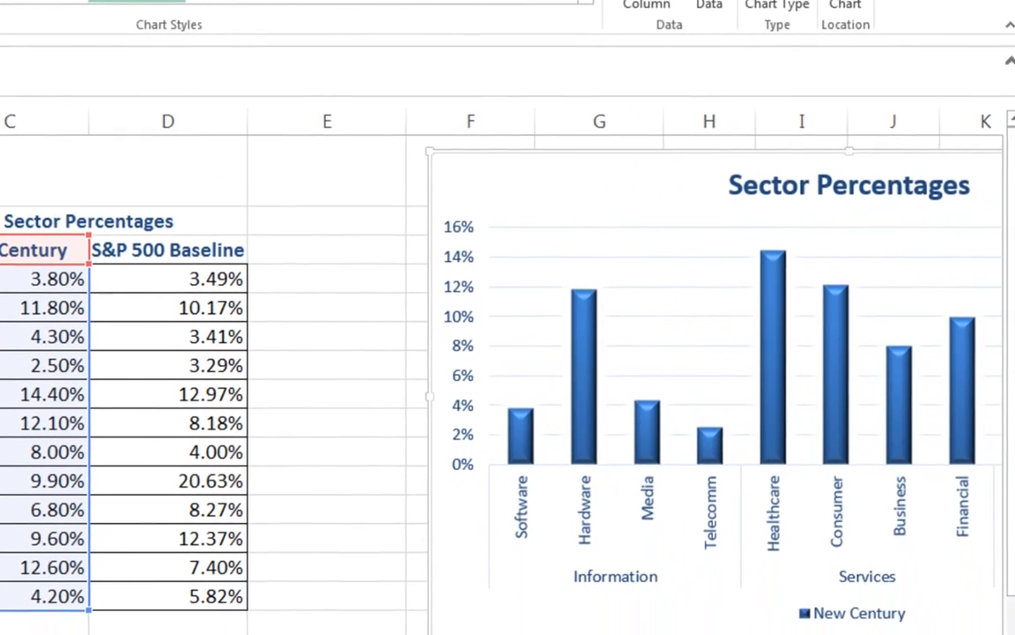
Try adding a data series to the chart with the whole range D3:D15 as its name, and remove that series again
scroll(496, 379, "right", 3)
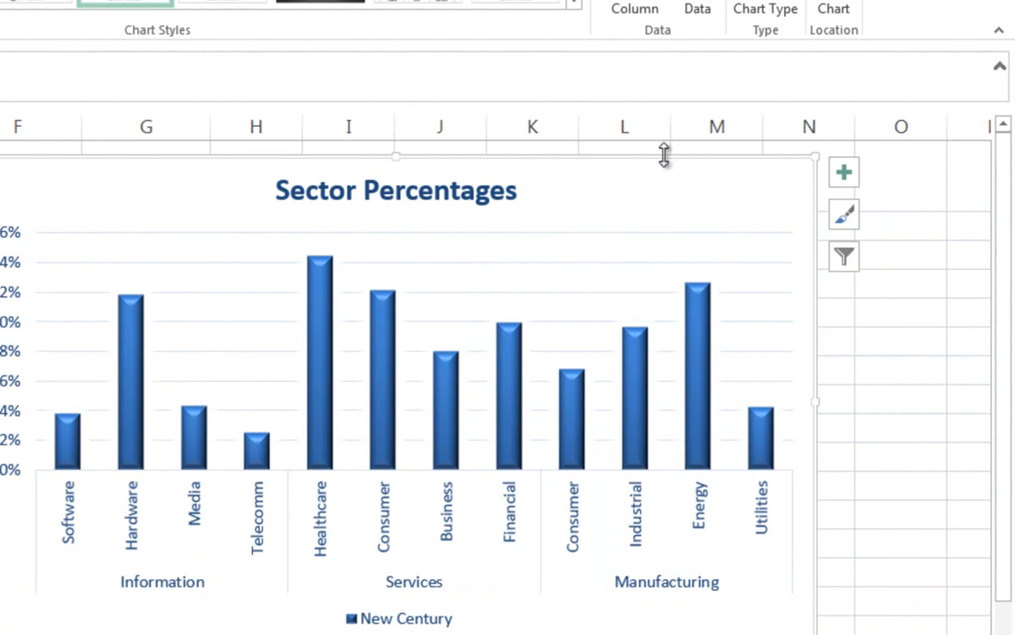
left_click(700, 7)
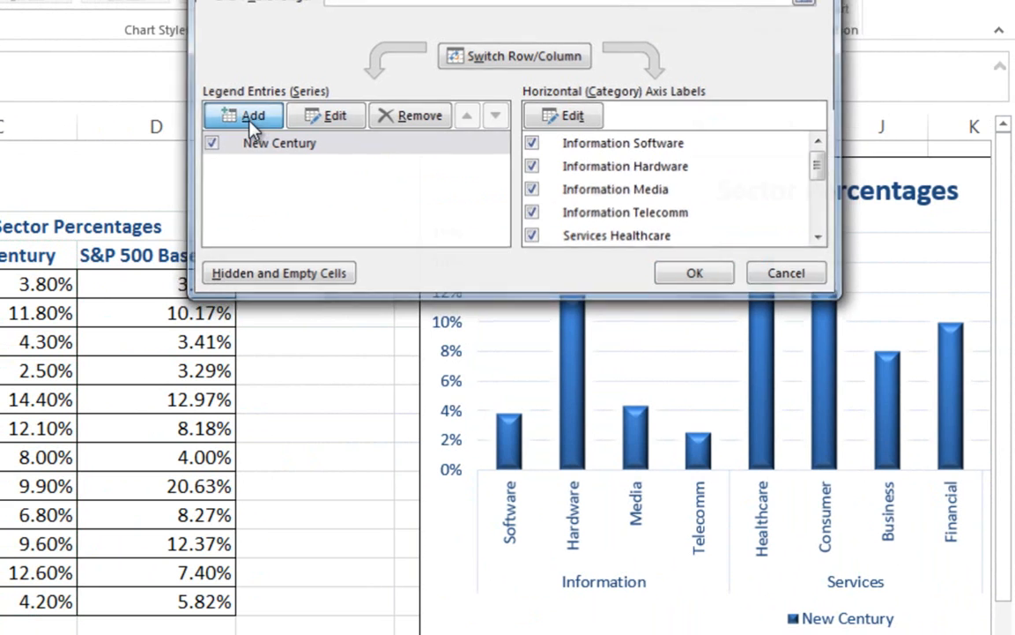
left_click(250, 123)
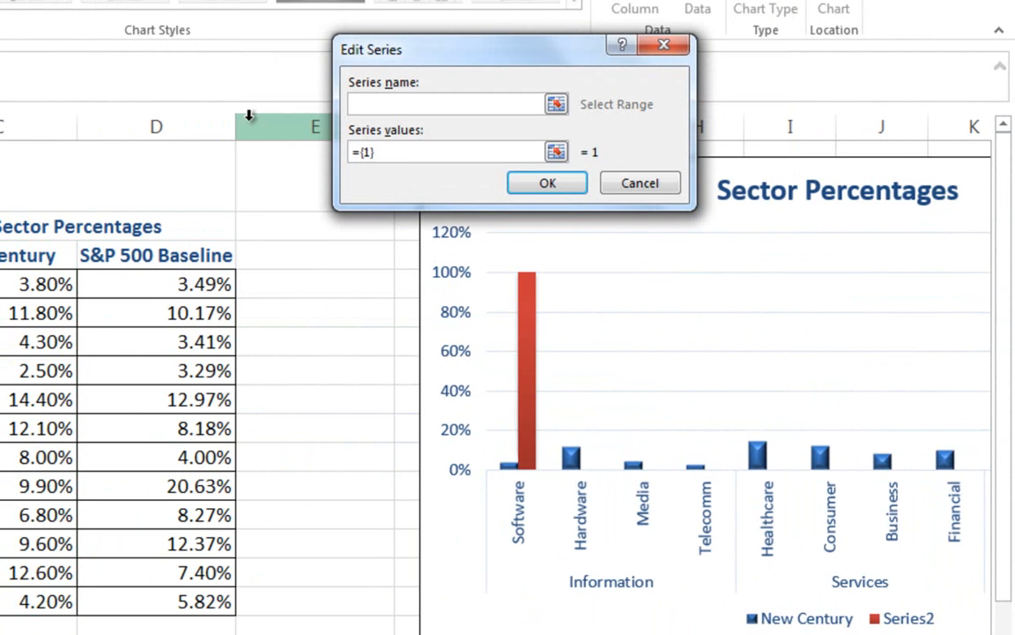
left_click_drag(148, 255, 176, 606)
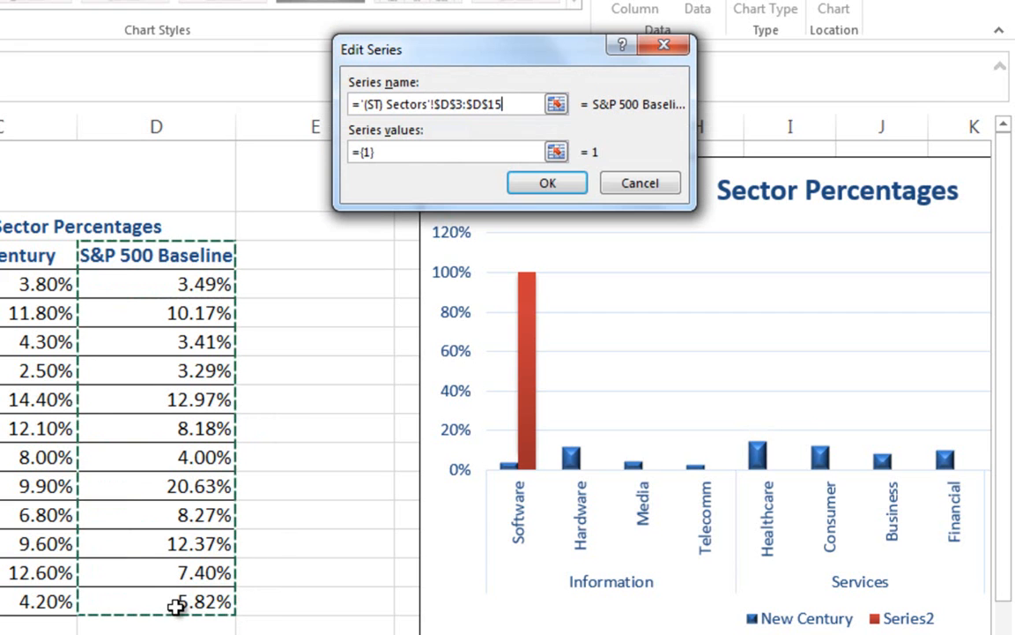
left_click(527, 185)
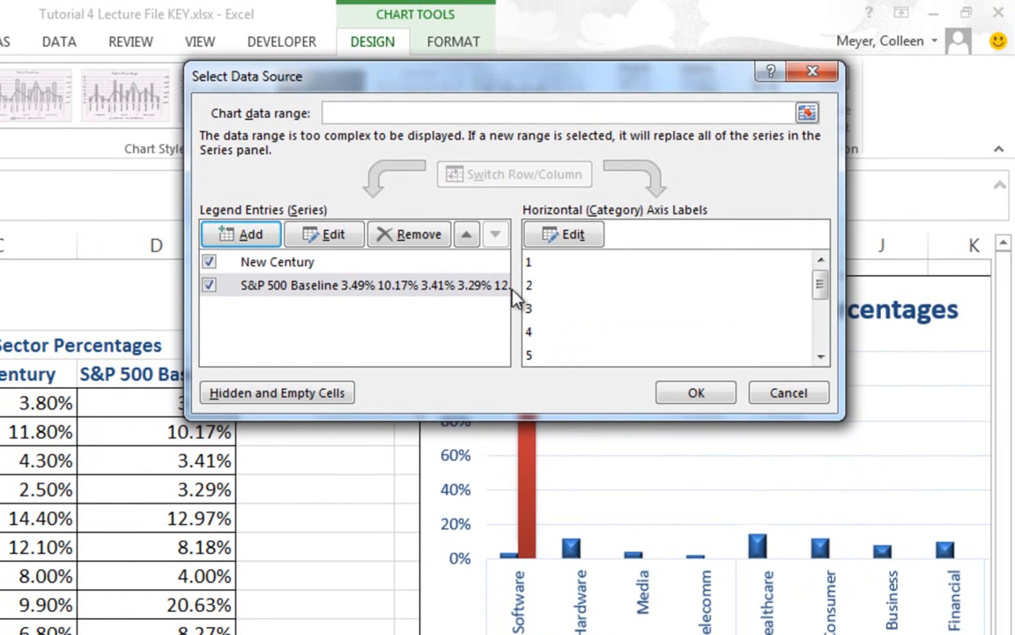
left_click(392, 242)
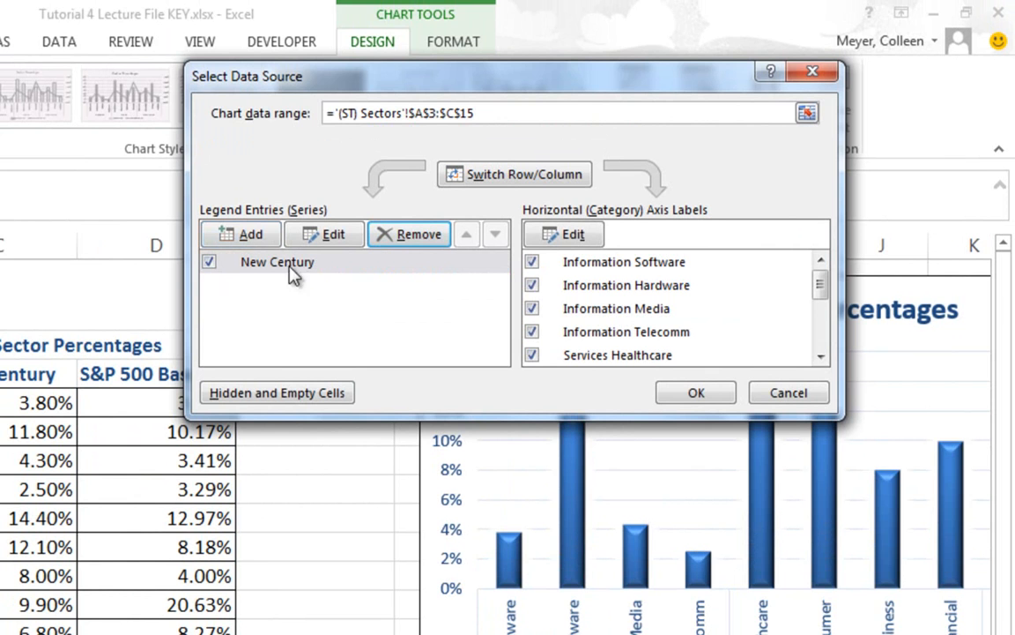
Add a data series to the chart with cell D3 as its name and D4:D15 as its values, and apply it
left_click(252, 236)
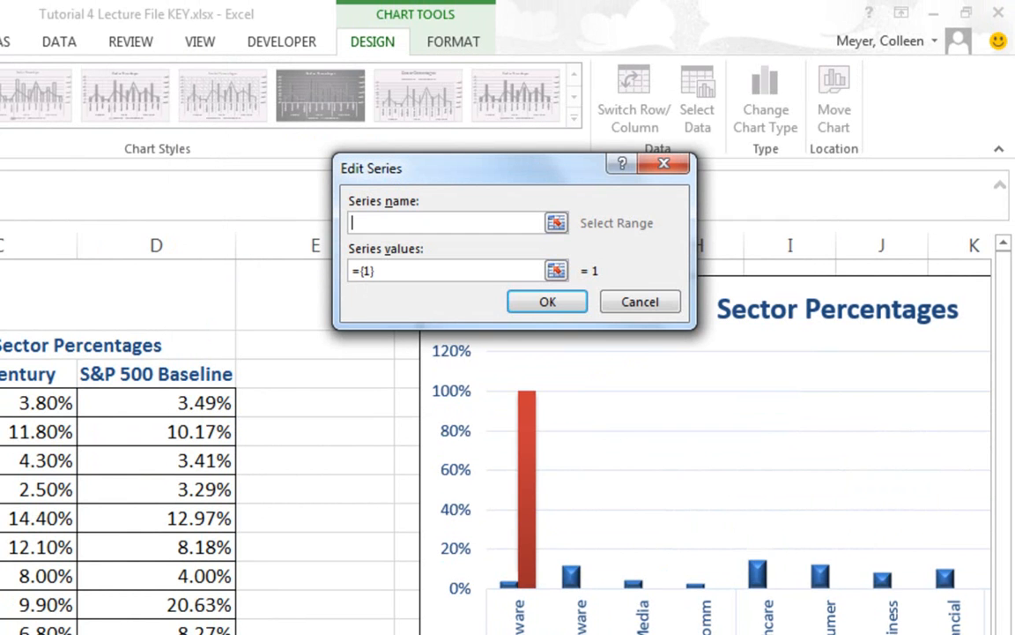
left_click_drag(129, 374, 227, 634)
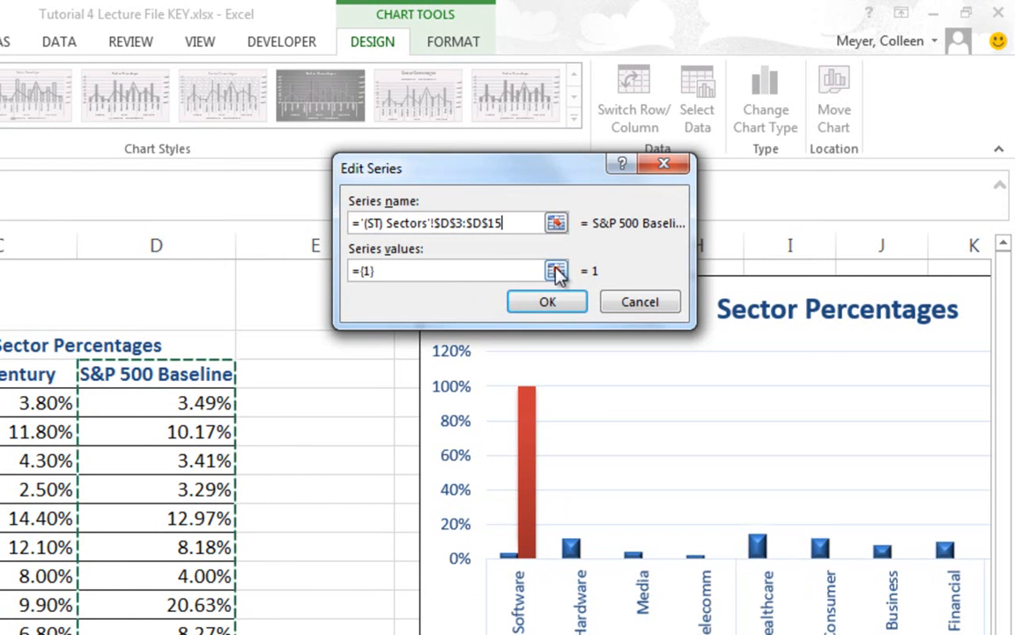
left_click(107, 374)
left_click(460, 269)
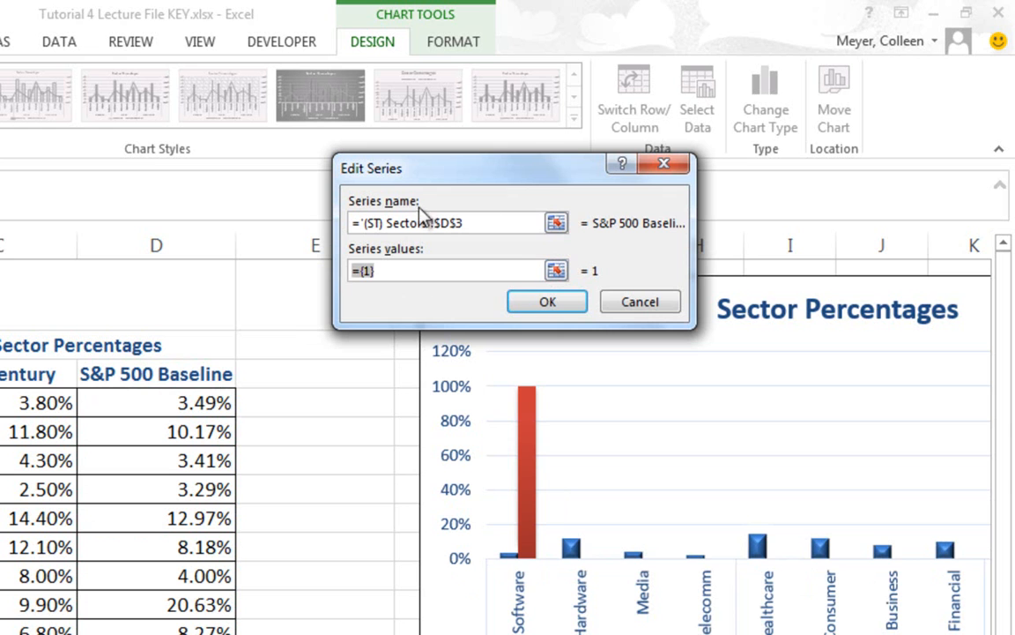
left_click(190, 403)
left_click_drag(191, 403, 192, 619)
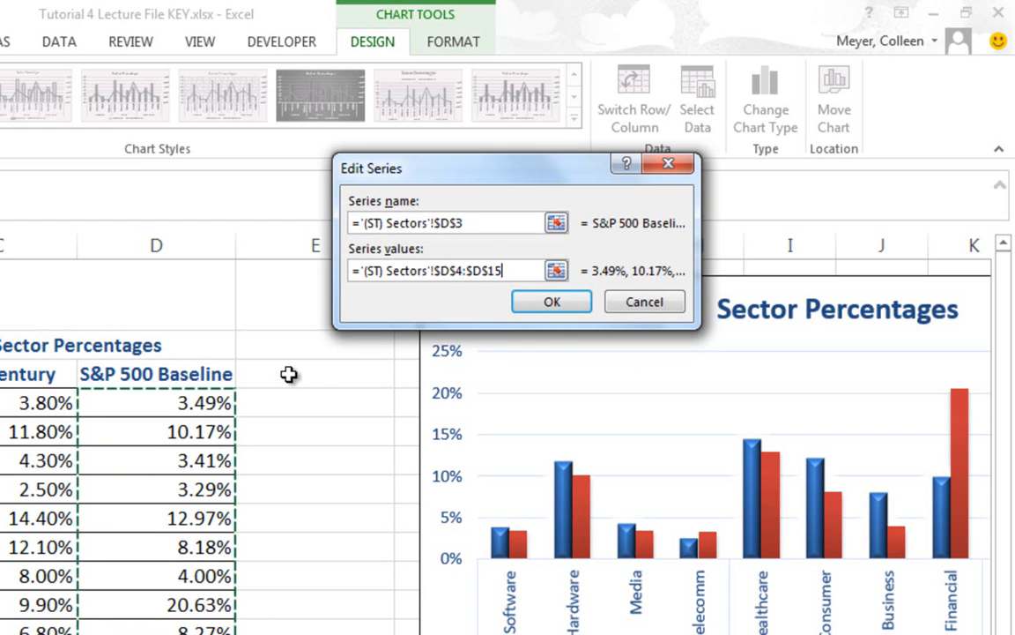
left_click(553, 305)
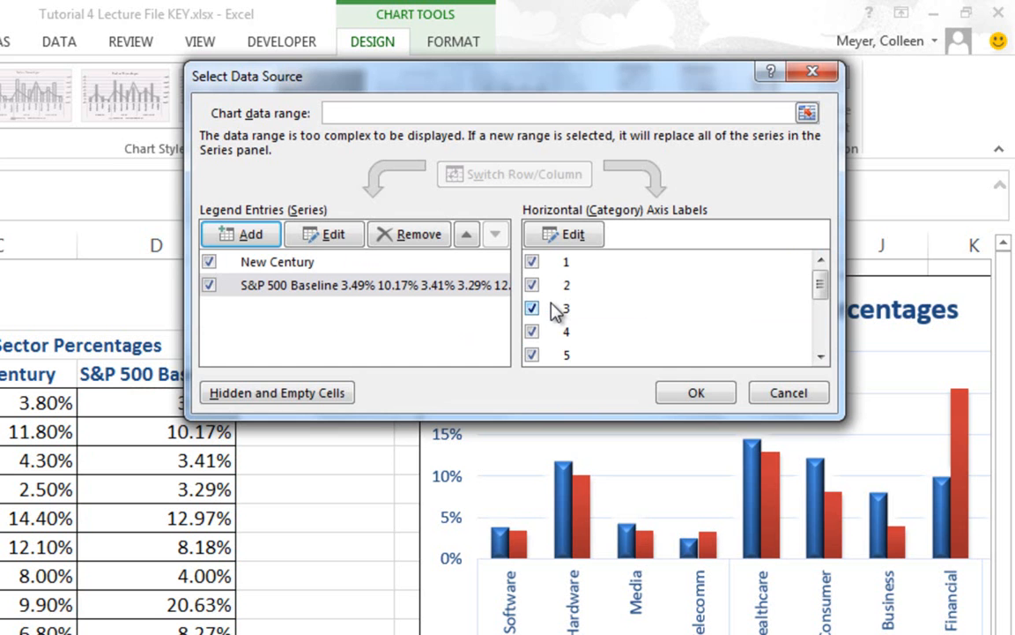
left_click(691, 390)
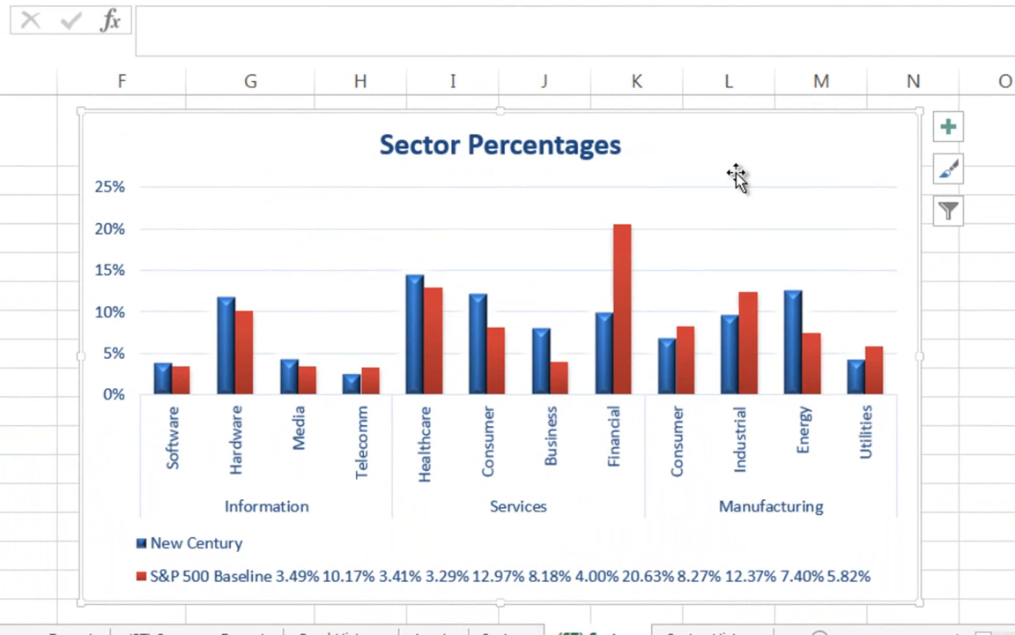
Undo the addition and the earlier removal of the S&P 500 Baseline series on the Sector Percentages chart
key("ctrl+z")
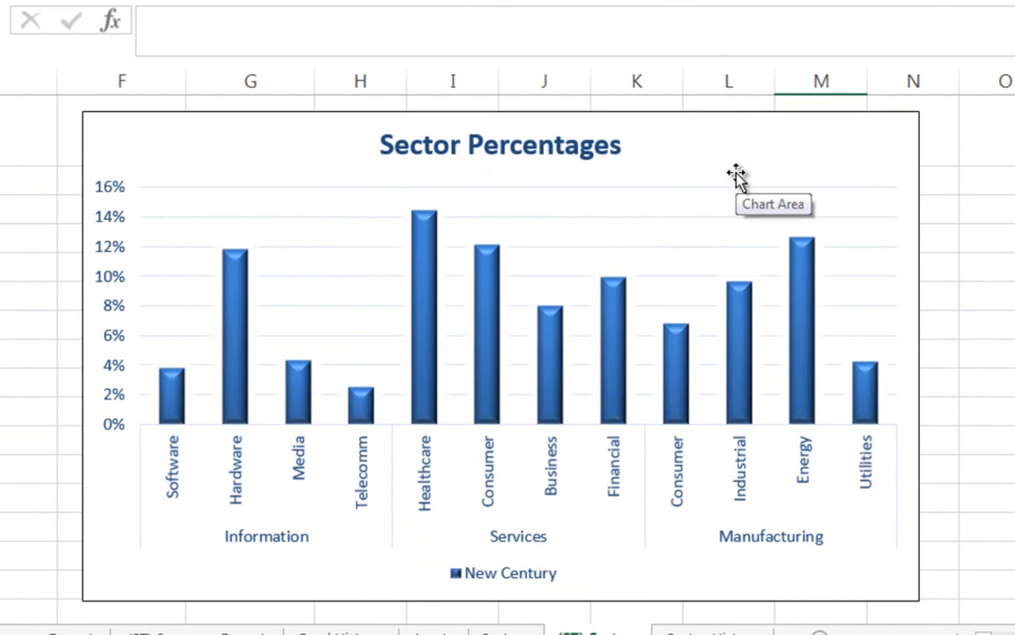
key("ctrl+y")
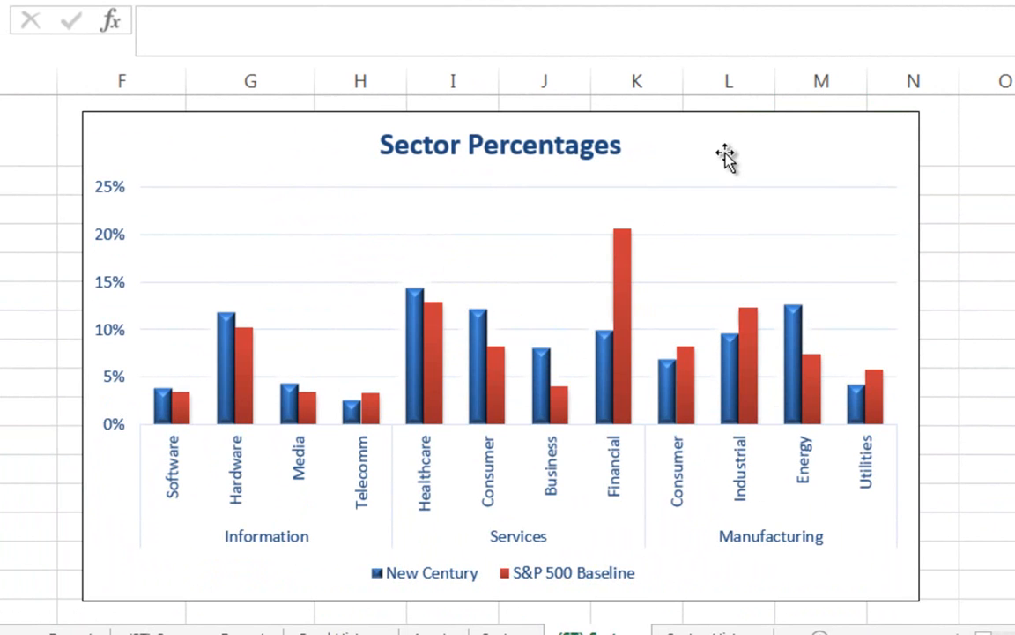
Check the Sector Percentages chart's data source and try switching its rows and columns there without applying the change
left_click(727, 156)
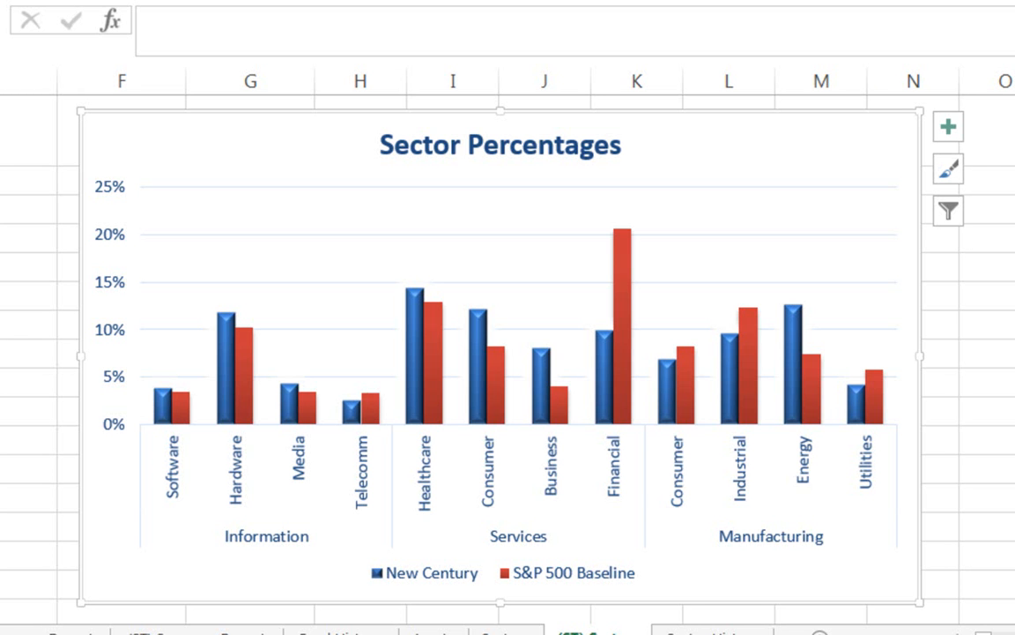
left_click(956, 2)
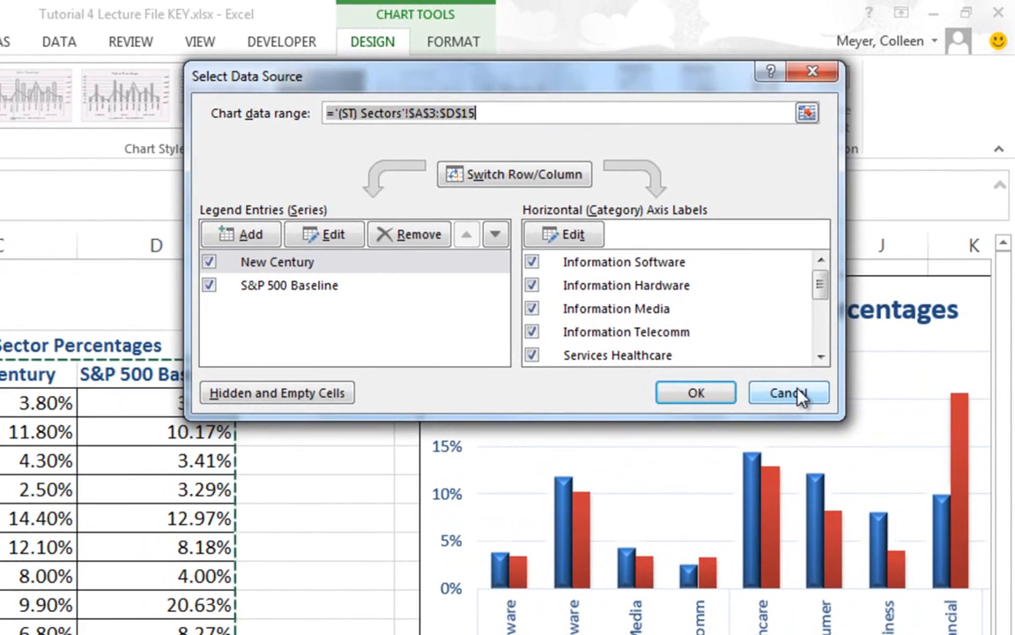
left_click(790, 393)
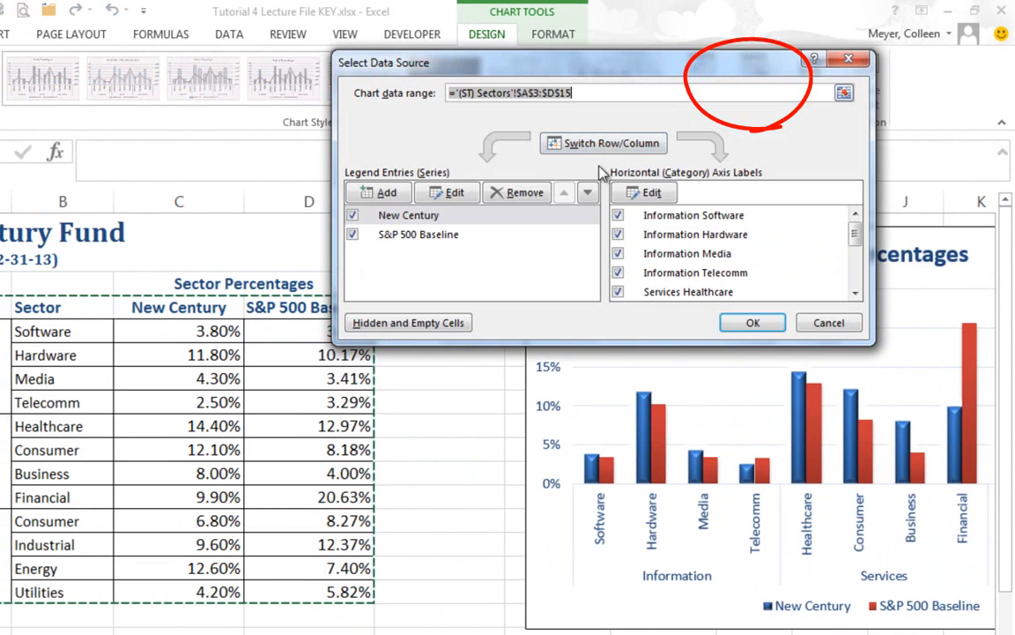
left_click(619, 147)
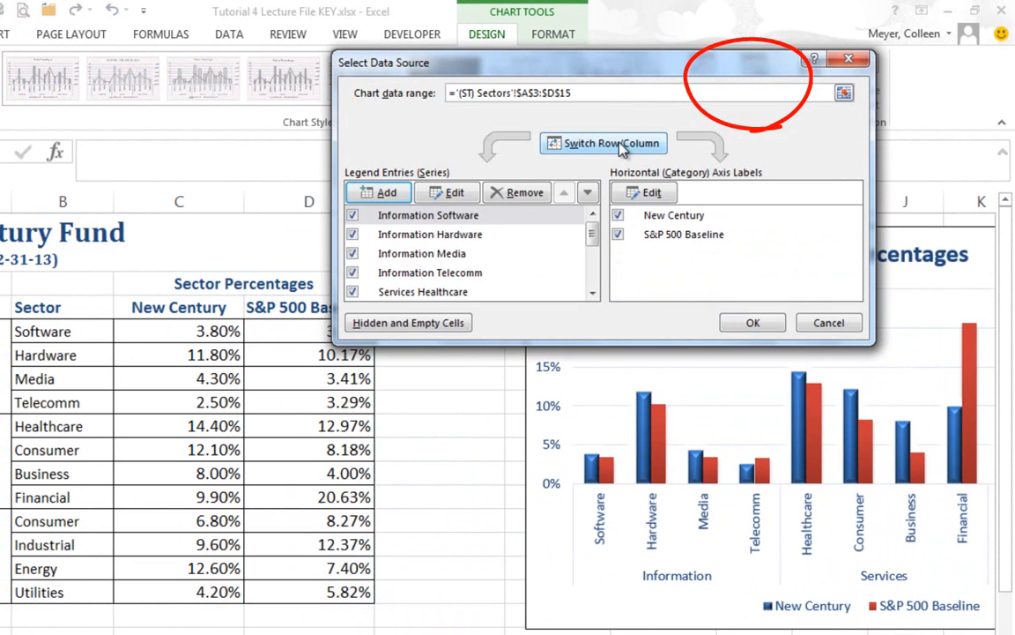
left_click(827, 323)
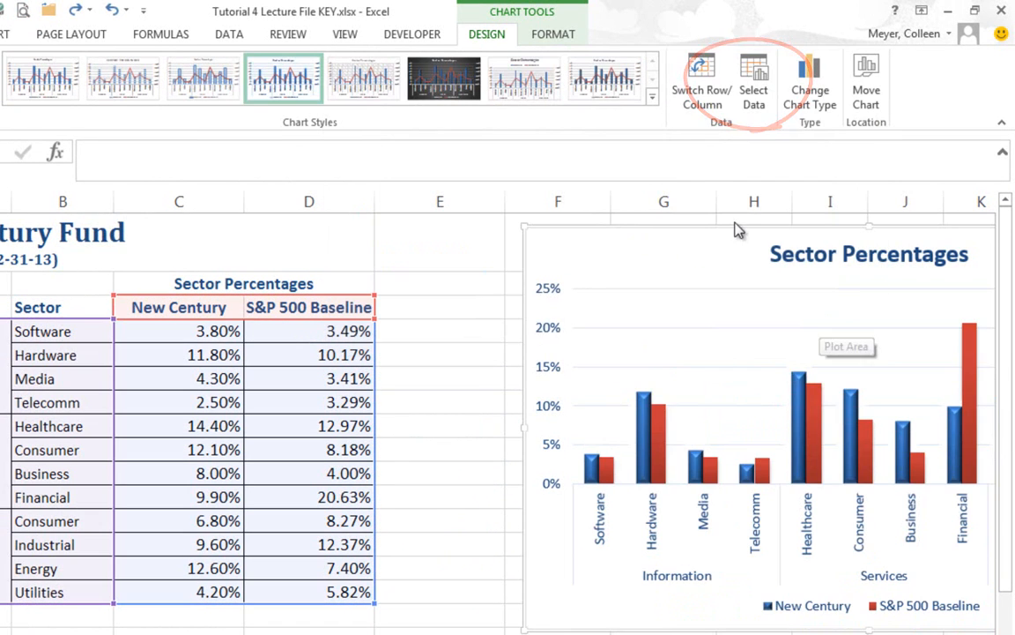
Switch the Sector Percentages chart's rows and columns directly on the chart, and switch them back
scroll(503, 423, "right", 4)
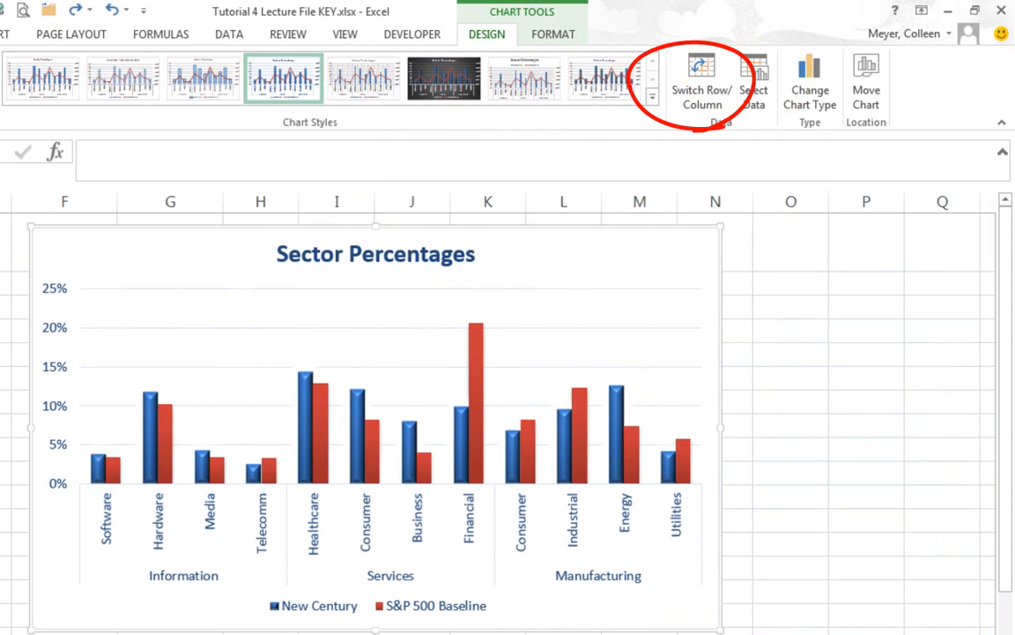
left_click(700, 95)
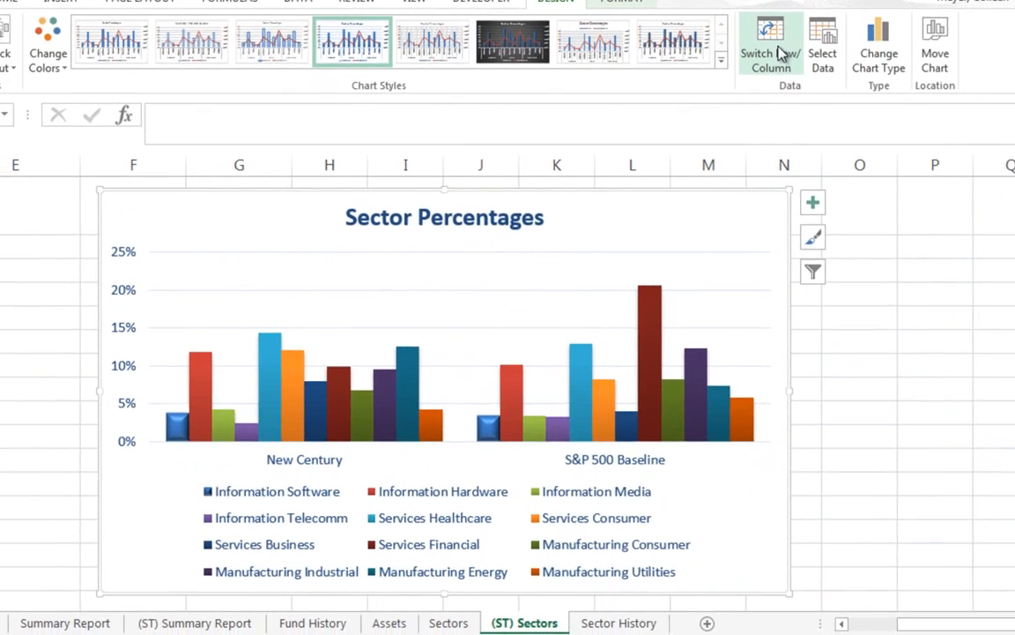
left_click(780, 54)
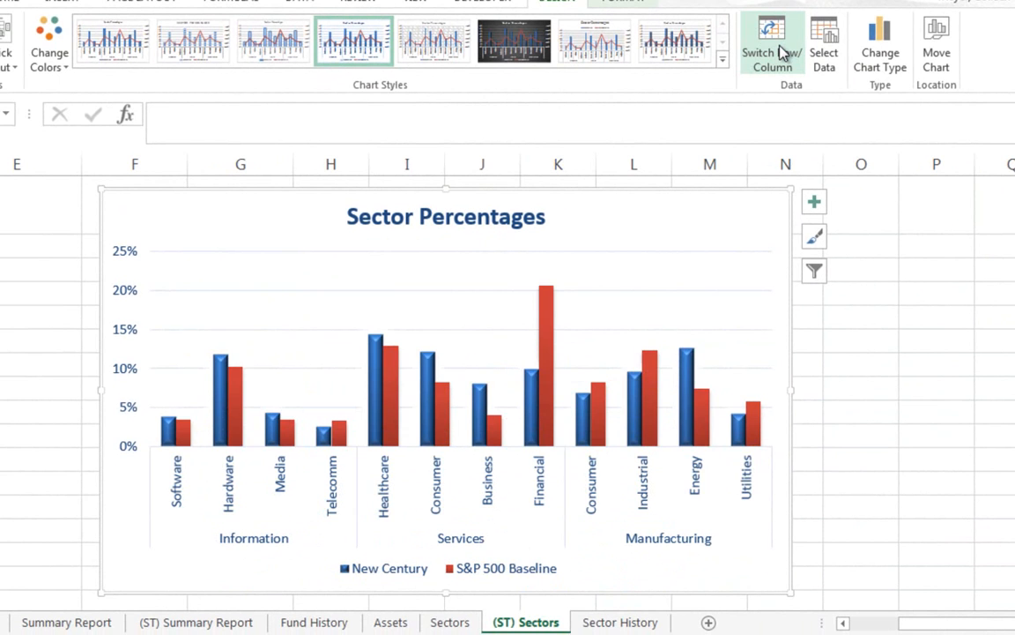